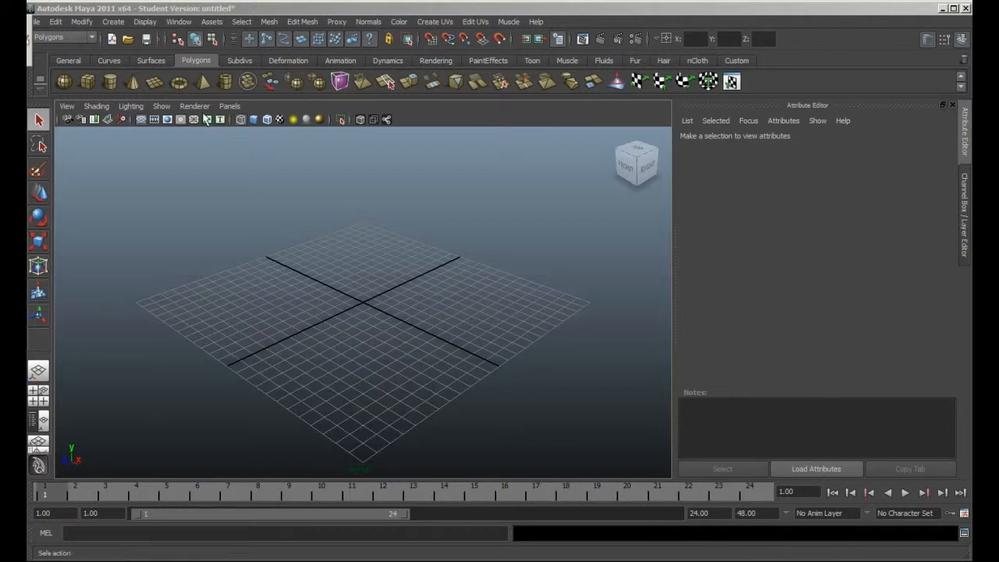
Step: Create a polygon plane that covers the whole grid, about 24.3 wide and 24.5 high
{"action": "left_click", "coordinate": [114, 22]}
{"action": "mouse_move", "coordinate": [135, 56]}
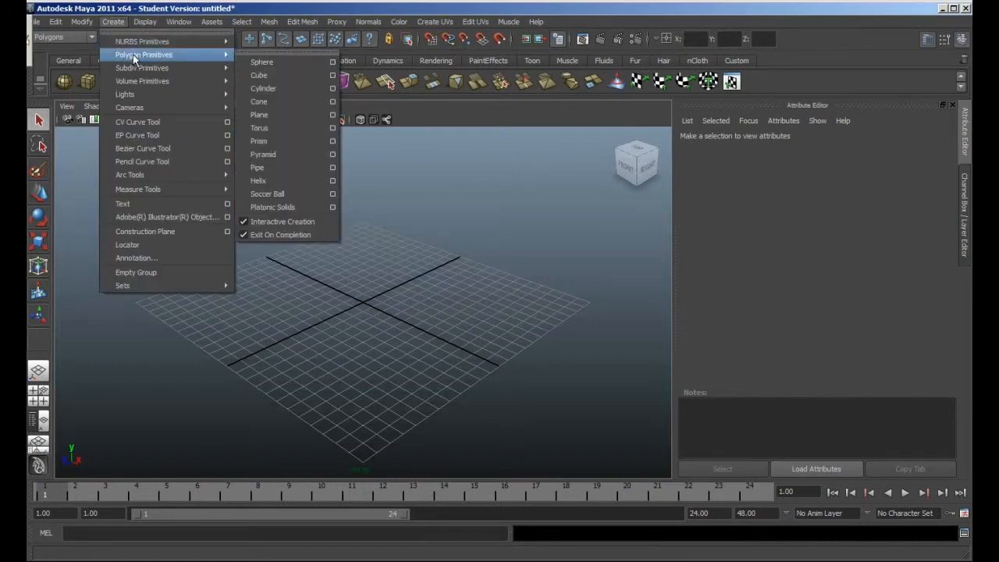
{"action": "left_click", "coordinate": [286, 116]}
{"action": "left_click_drag", "start_coordinate": [367, 228], "coordinate": [367, 472]}
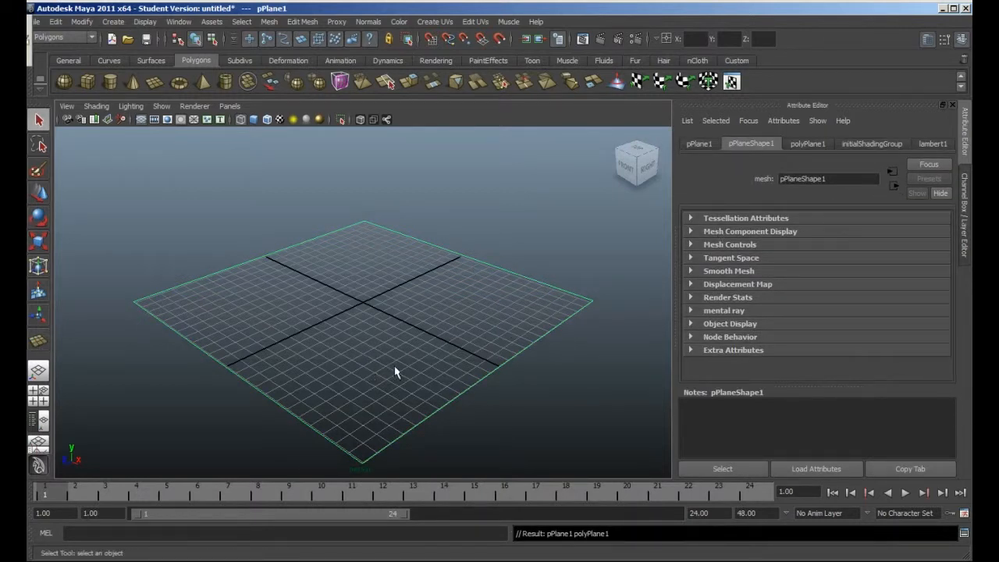
Step: Set the plane's width and height to 25 in its polyPlane1 creation attributes
{"action": "left_click", "coordinate": [965, 213]}
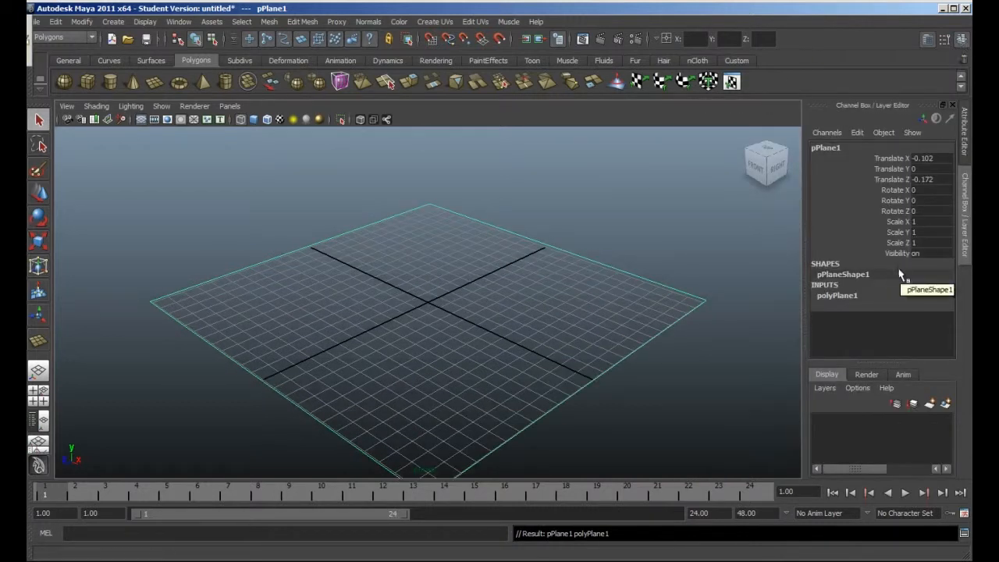
{"action": "left_click", "coordinate": [837, 295]}
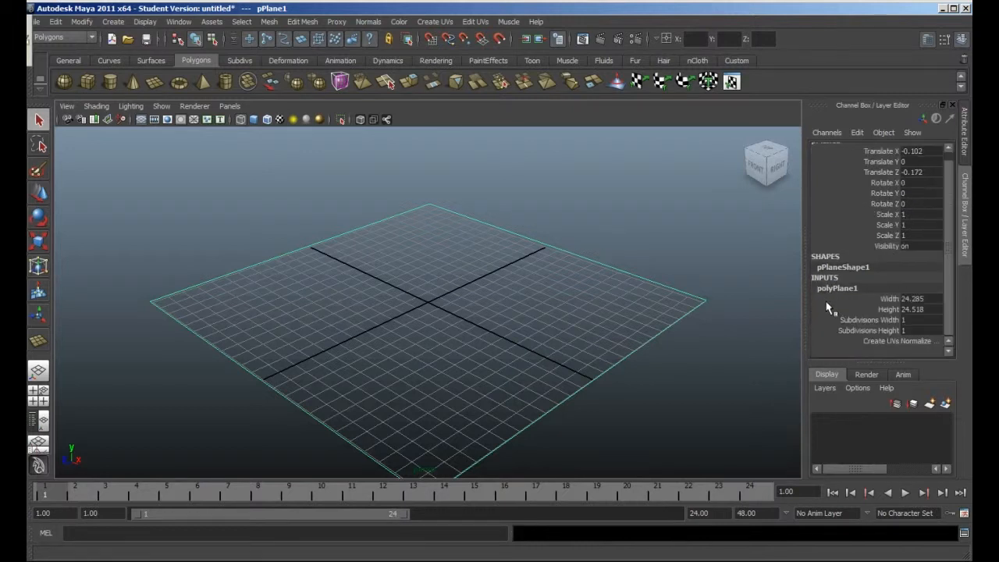
{"action": "left_click_drag", "start_coordinate": [913, 300], "coordinate": [917, 310]}
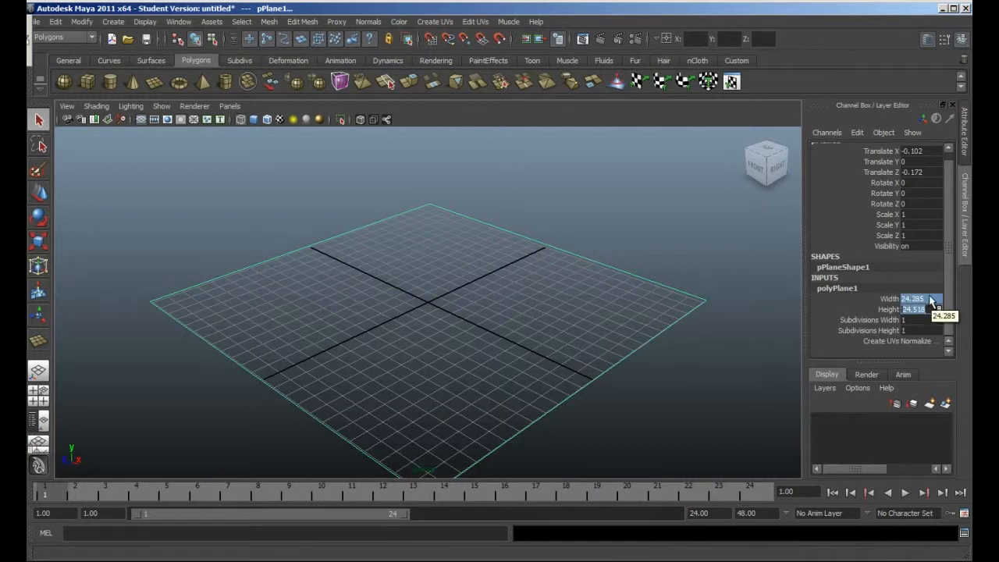
{"action": "type", "text": "25"}
{"action": "key", "text": "Return"}
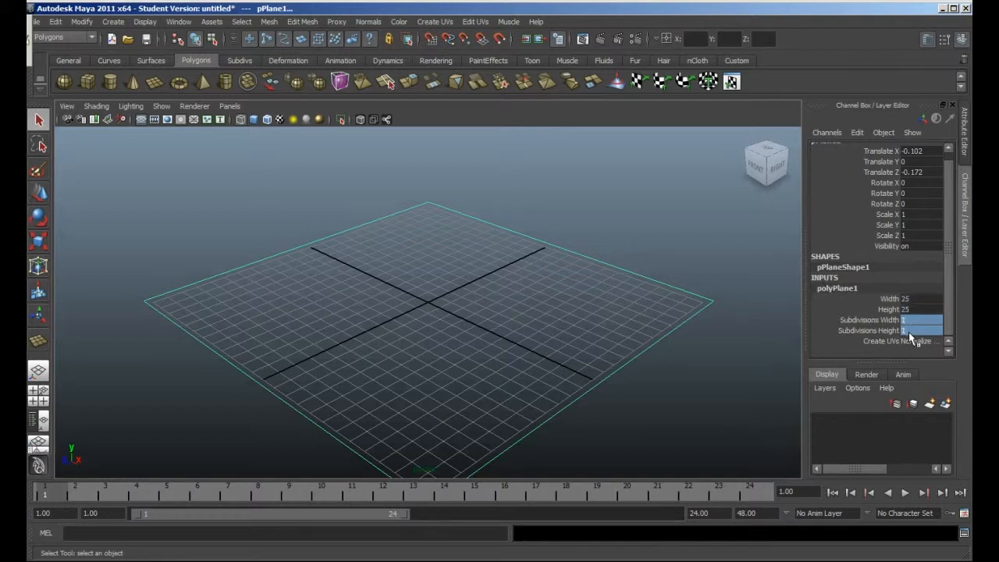
Step: Set the plane's width and height subdivisions to 25 each
{"action": "type", "text": "25"}
{"action": "key", "text": "Return"}
{"action": "type", "text": "25"}
{"action": "key", "text": "Return"}
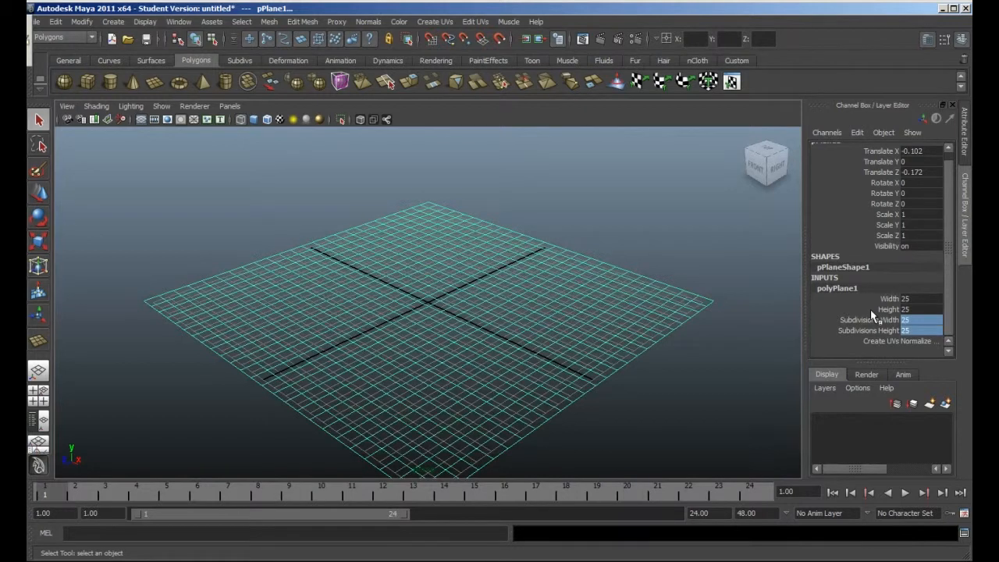
Step: Display the plane's vertices, return to object mode and reselect the plane
{"action": "right_click", "coordinate": [454, 305]}
{"action": "right_click_drag", "start_coordinate": [448, 305], "coordinate": [407, 307]}
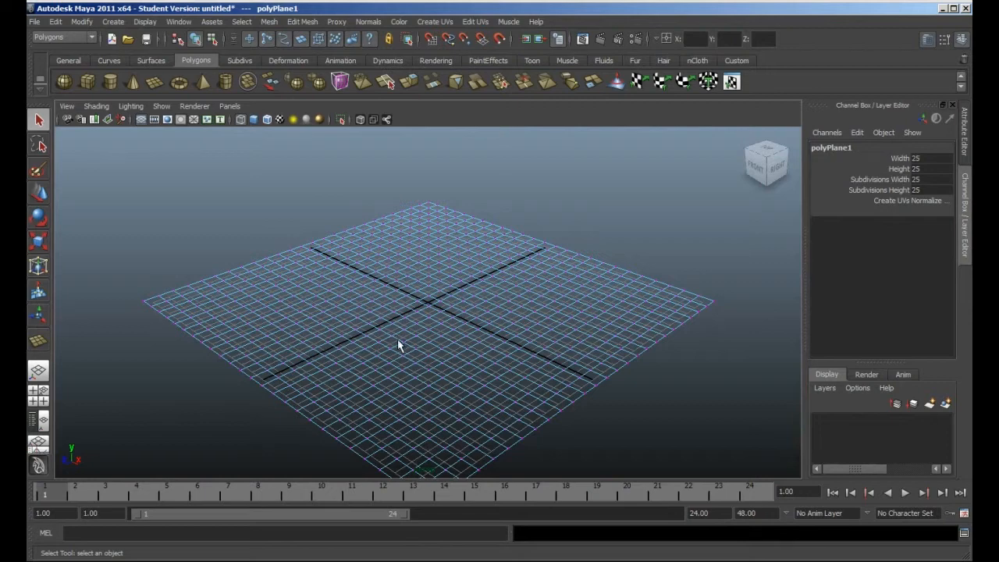
{"action": "left_click_drag", "start_coordinate": [398, 341], "coordinate": [546, 379], "text": "alt"}
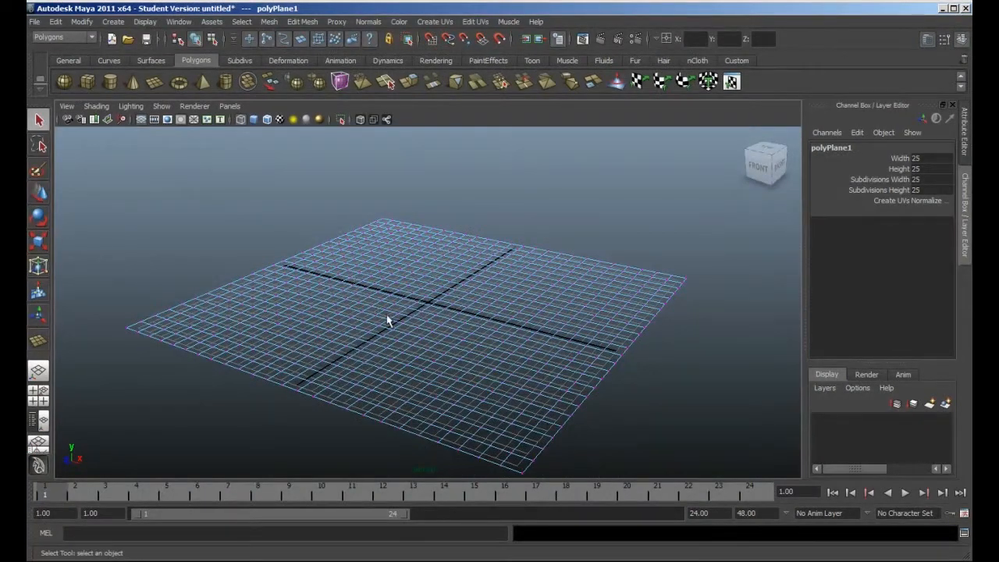
{"action": "right_click_drag", "start_coordinate": [401, 328], "coordinate": [437, 316]}
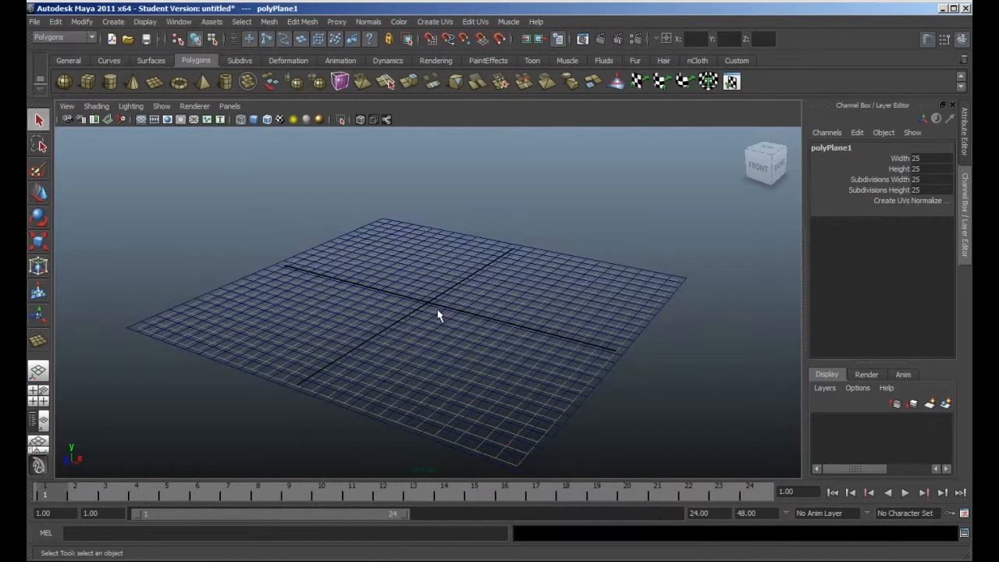
{"action": "left_click", "coordinate": [436, 316]}
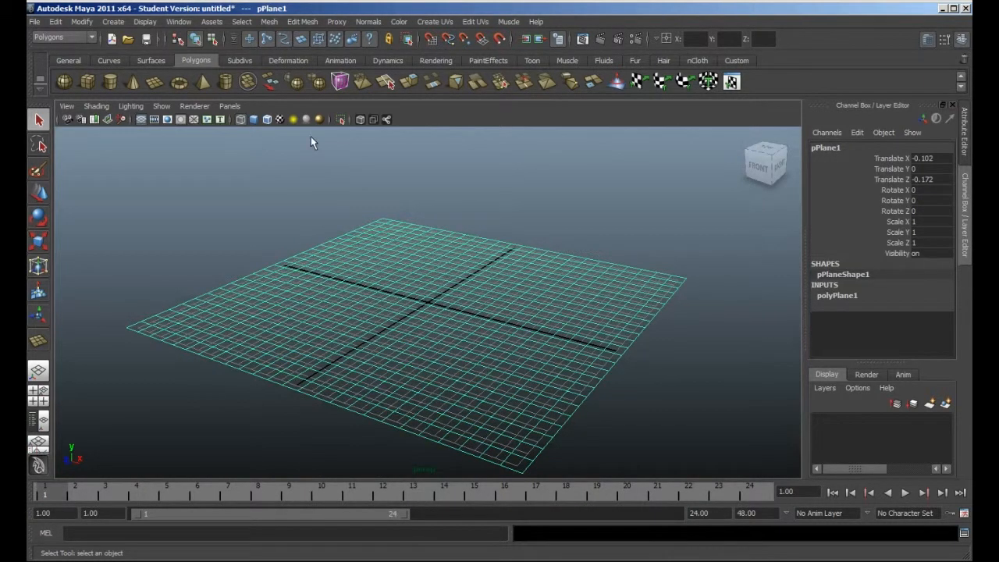
Step: Activate the Sculpt Geometry Tool on the plane and open its tool settings
{"action": "left_click", "coordinate": [301, 23]}
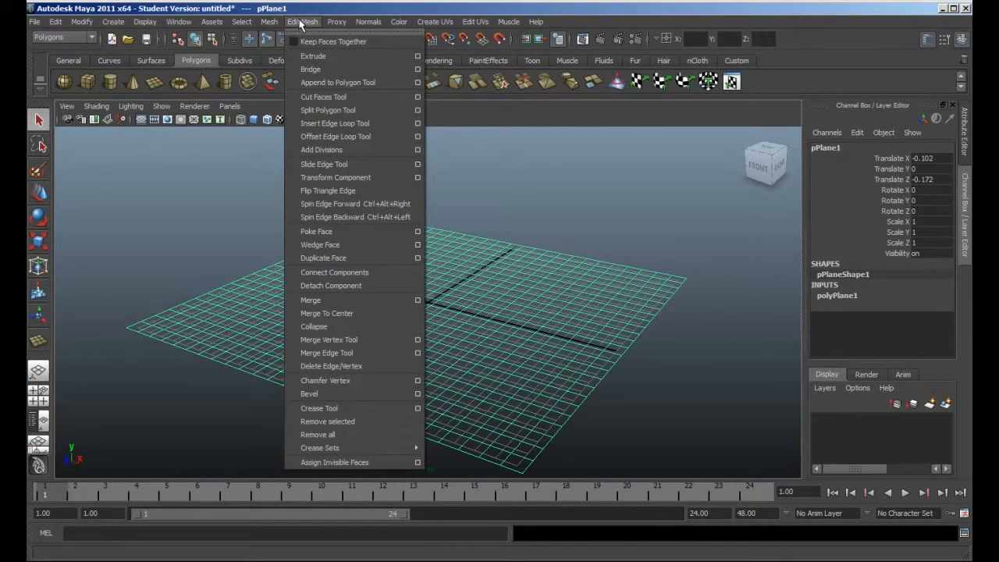
{"action": "mouse_move", "coordinate": [271, 24]}
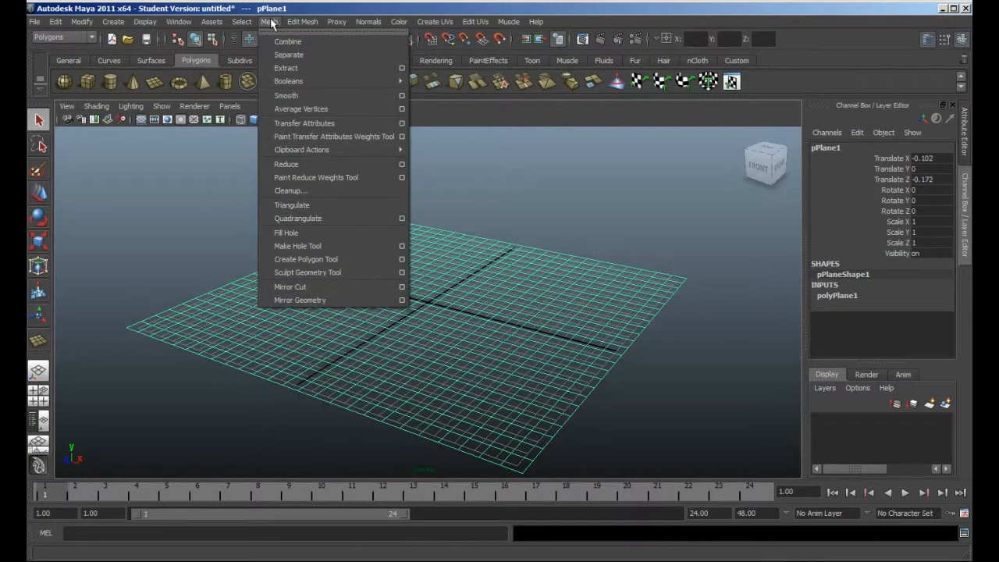
{"action": "left_click", "coordinate": [294, 274]}
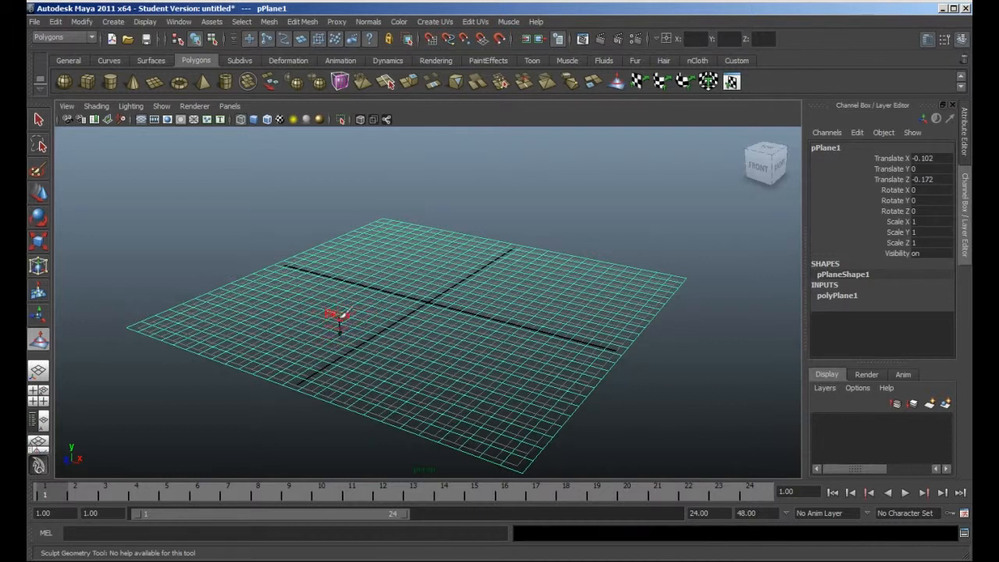
{"action": "left_click", "coordinate": [268, 23]}
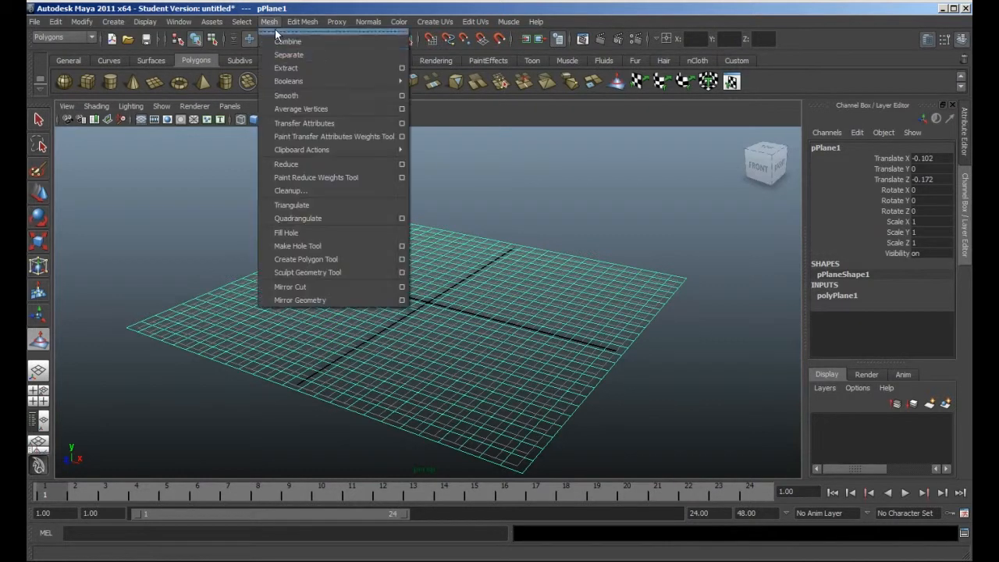
{"action": "left_click", "coordinate": [402, 273]}
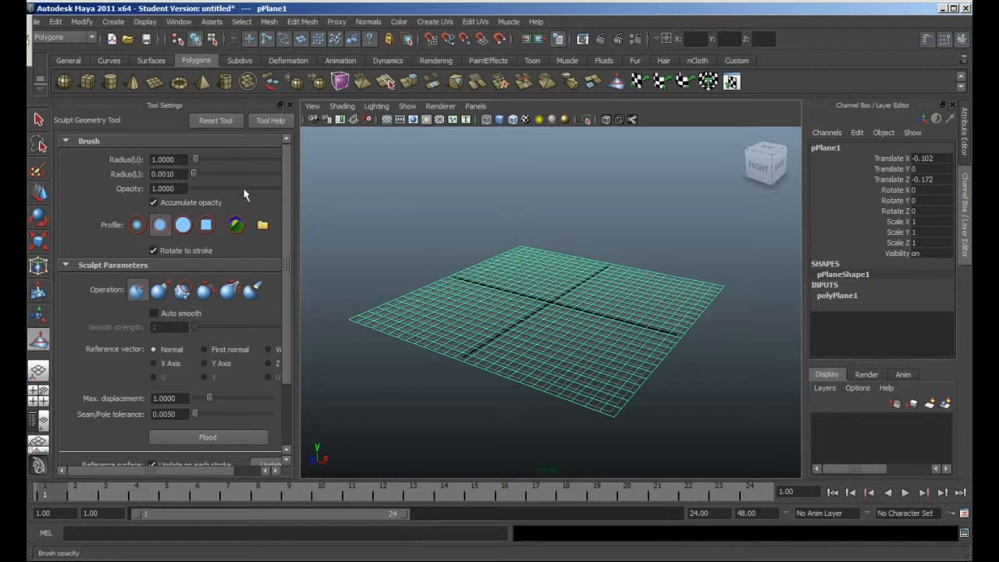
Step: Set the sculpt brush's upper radius to about 1.35
{"action": "left_click_drag", "start_coordinate": [196, 160], "coordinate": [197, 159]}
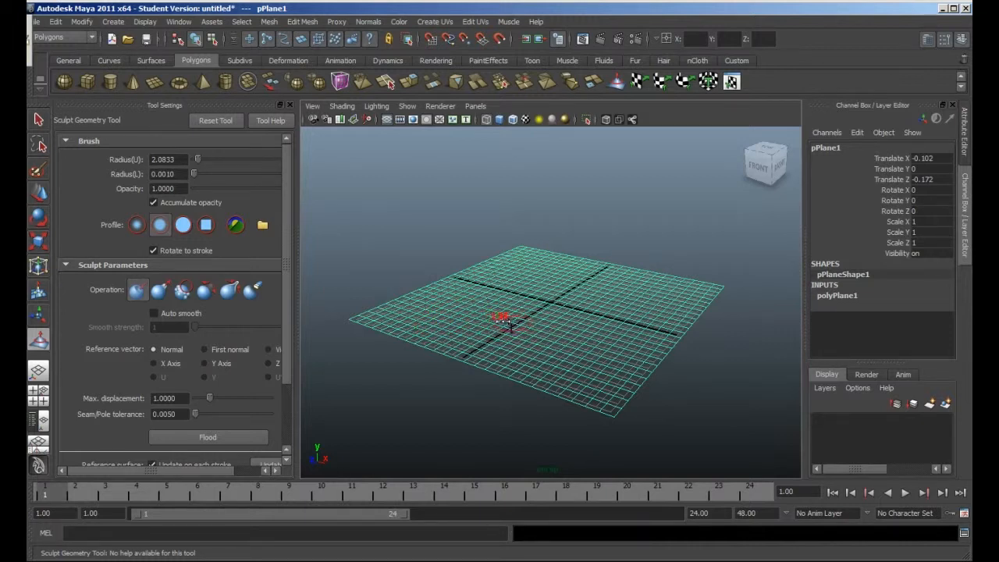
{"action": "key", "text": "b"}
{"action": "left_click_drag", "start_coordinate": [509, 326], "coordinate": [494, 318]}
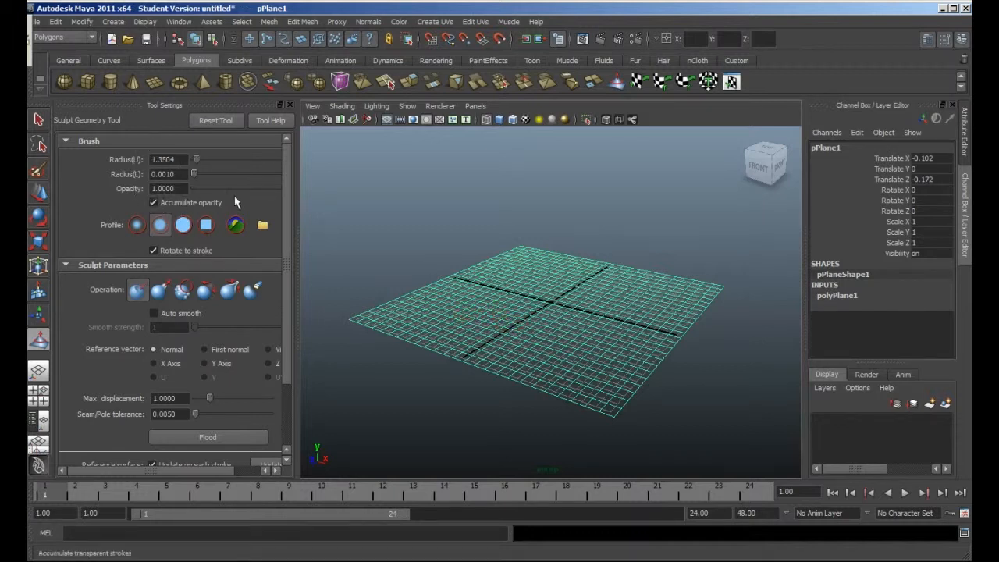
Step: Lower the brush opacity to about 0.85 and choose the soft Gaussian brush profile
{"action": "left_click_drag", "start_coordinate": [186, 474], "coordinate": [219, 471]}
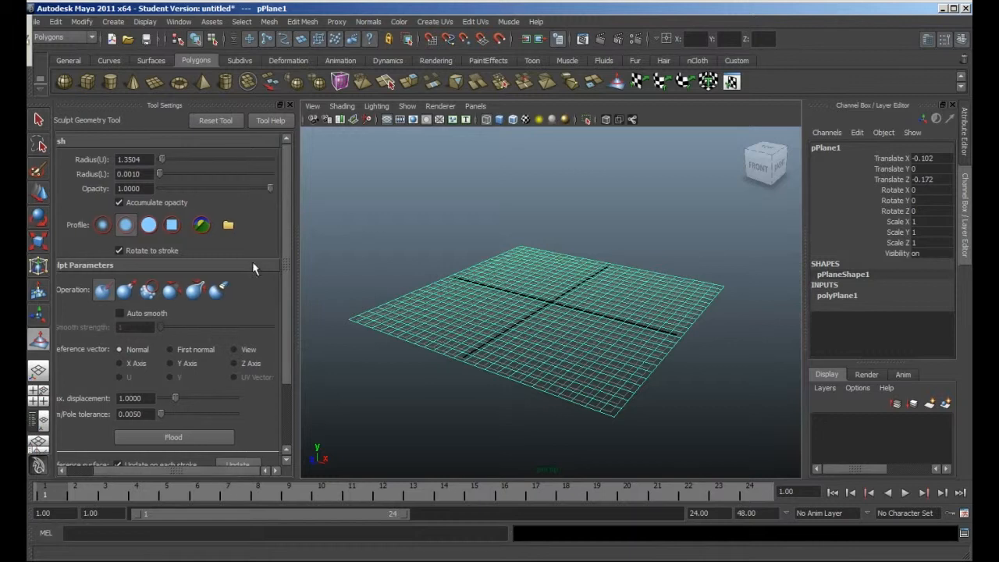
{"action": "left_click_drag", "start_coordinate": [253, 188], "coordinate": [251, 188]}
{"action": "left_click", "coordinate": [103, 226]}
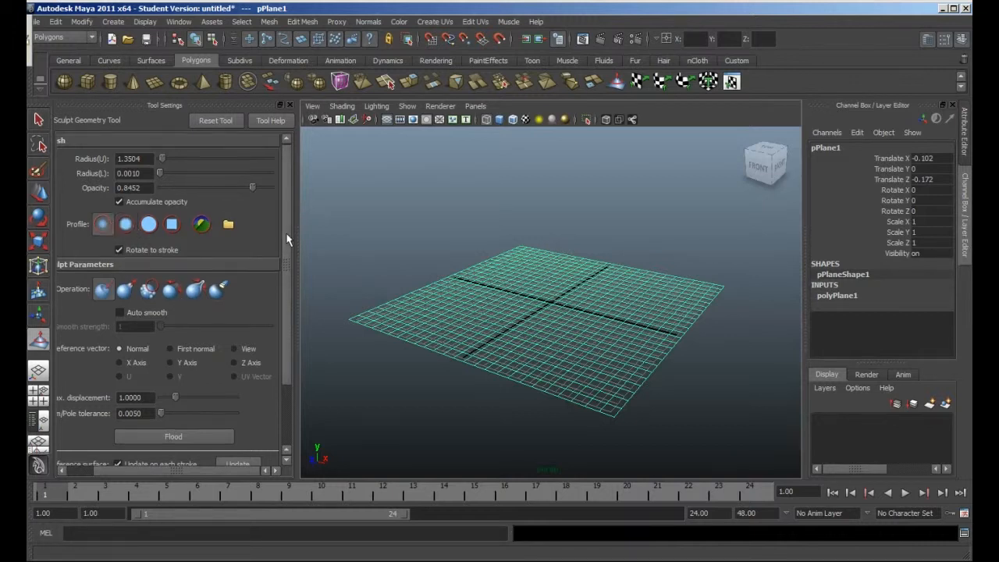
Step: Sculpt a valley across the middle of the plane with the Push operation, from the front edge to the back
{"action": "left_click_drag", "start_coordinate": [287, 239], "coordinate": [286, 276]}
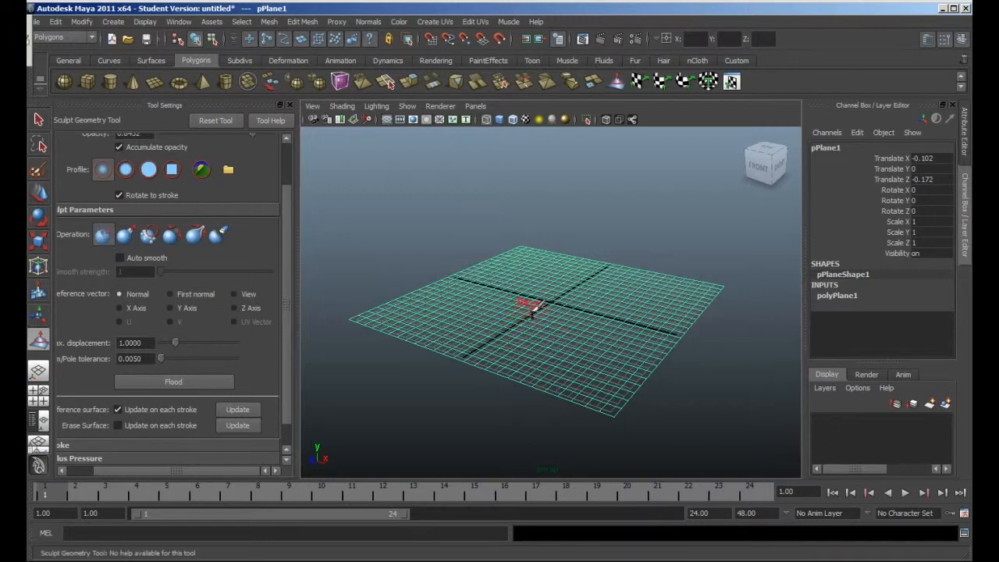
{"action": "mouse_move", "coordinate": [548, 369]}
{"action": "left_mouse_down"}
{"action": "mouse_move", "coordinate": [538, 262]}
{"action": "mouse_move", "coordinate": [546, 376]}
{"action": "mouse_move", "coordinate": [554, 336]}
{"action": "mouse_move", "coordinate": [543, 263]}
{"action": "left_mouse_up"}
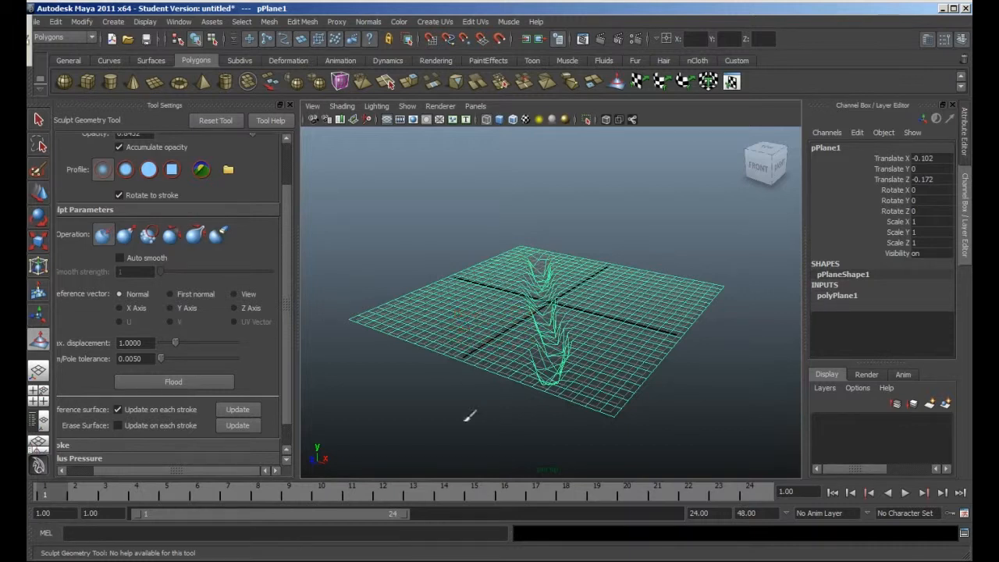
{"action": "mouse_move", "coordinate": [500, 401]}
{"action": "left_mouse_down", "text": "alt"}
{"action": "mouse_move", "coordinate": [522, 372]}
{"action": "mouse_move", "coordinate": [514, 403]}
{"action": "mouse_move", "coordinate": [515, 383]}
{"action": "mouse_move", "coordinate": [489, 378]}
{"action": "mouse_move", "coordinate": [499, 372]}
{"action": "mouse_move", "coordinate": [506, 406]}
{"action": "mouse_move", "coordinate": [537, 373]}
{"action": "left_mouse_up", "text": "alt"}
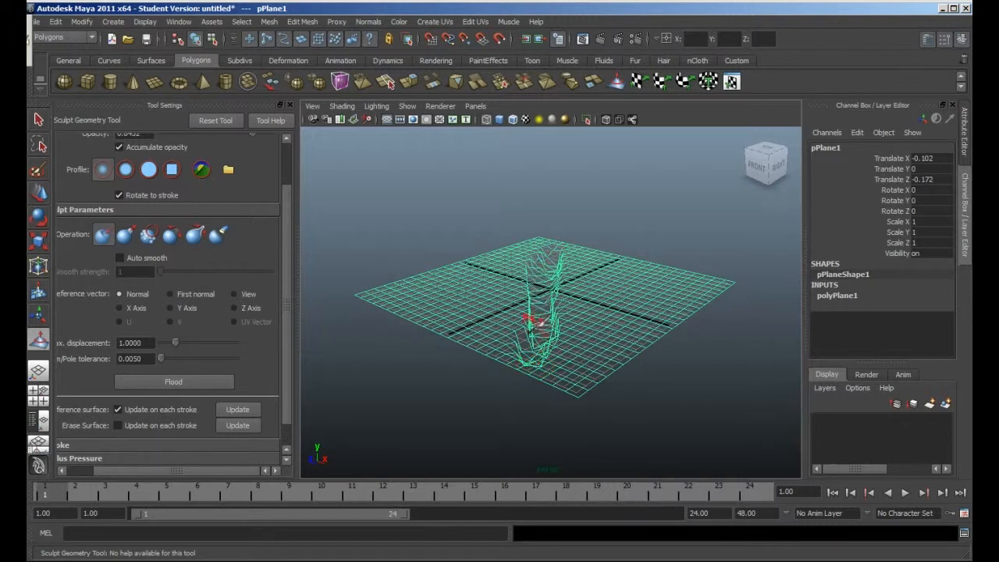
{"action": "middle_click_drag", "start_coordinate": [532, 328], "coordinate": [495, 293], "text": "alt"}
{"action": "left_click_drag", "start_coordinate": [494, 292], "coordinate": [507, 334], "text": "alt"}
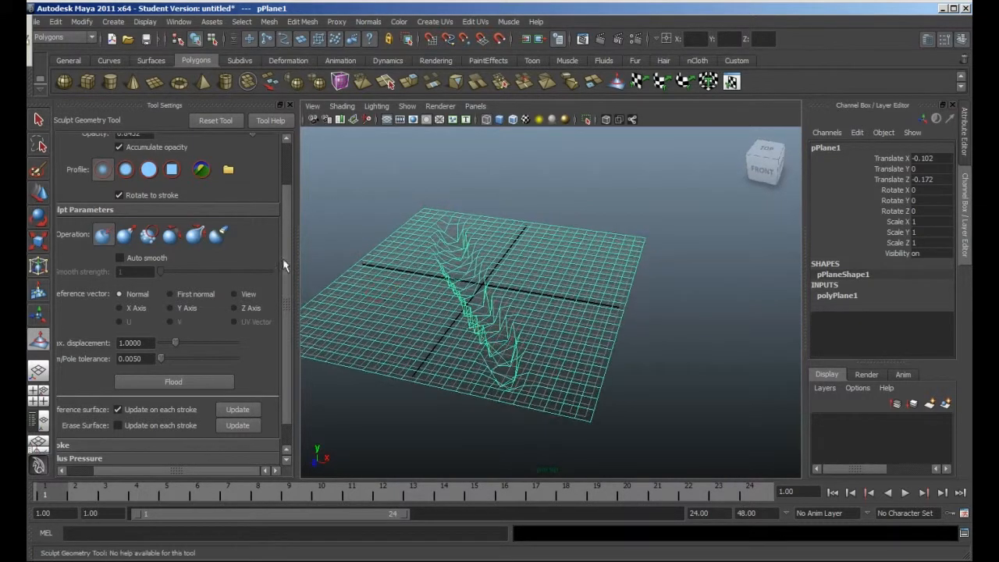
Step: Raise hills and ridges on both sides of the valley with the Pull operation
{"action": "left_click", "coordinate": [125, 234]}
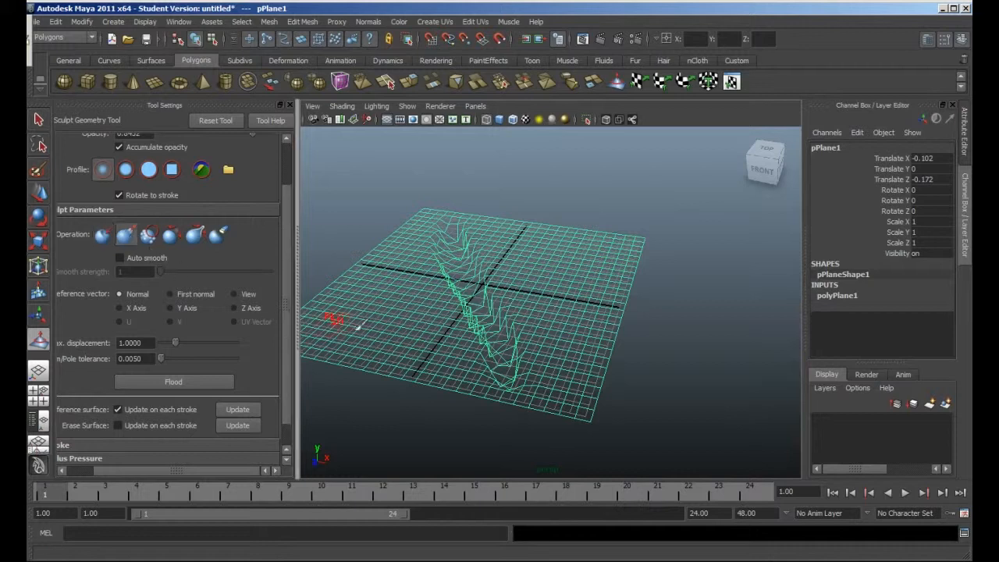
{"action": "mouse_move", "coordinate": [472, 348]}
{"action": "left_mouse_down"}
{"action": "mouse_move", "coordinate": [426, 233]}
{"action": "mouse_move", "coordinate": [427, 256]}
{"action": "mouse_move", "coordinate": [361, 315]}
{"action": "left_mouse_up"}
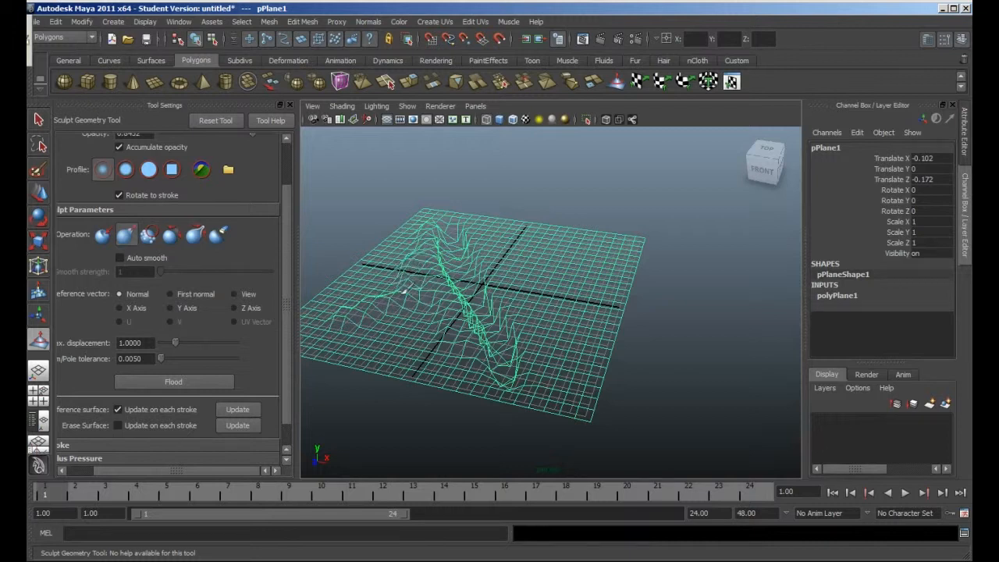
{"action": "left_click_drag", "start_coordinate": [412, 264], "coordinate": [388, 293]}
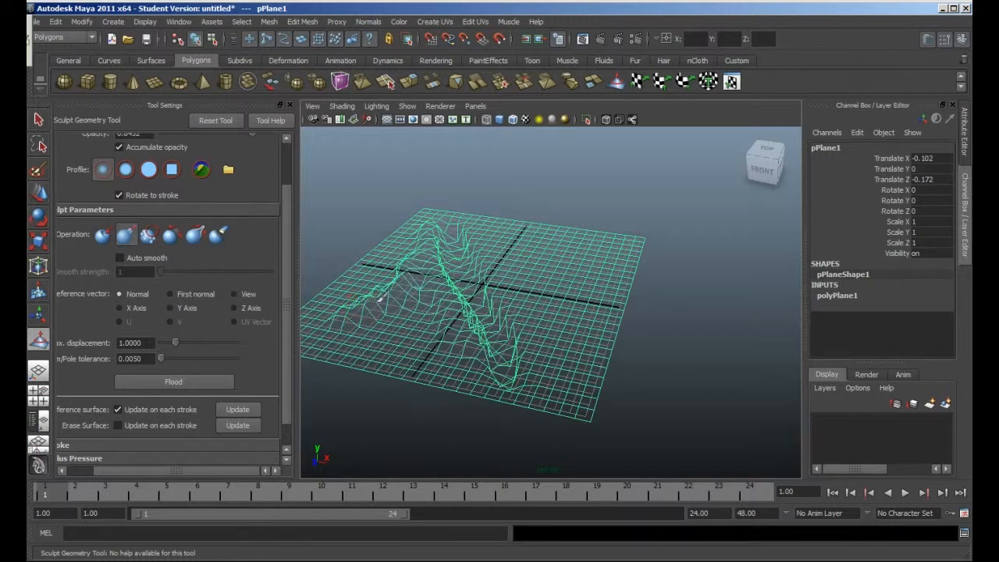
{"action": "mouse_move", "coordinate": [453, 330]}
{"action": "left_mouse_down", "text": "alt"}
{"action": "mouse_move", "coordinate": [411, 310]}
{"action": "mouse_move", "coordinate": [434, 328]}
{"action": "mouse_move", "coordinate": [468, 273]}
{"action": "mouse_move", "coordinate": [572, 262]}
{"action": "left_mouse_up", "text": "alt"}
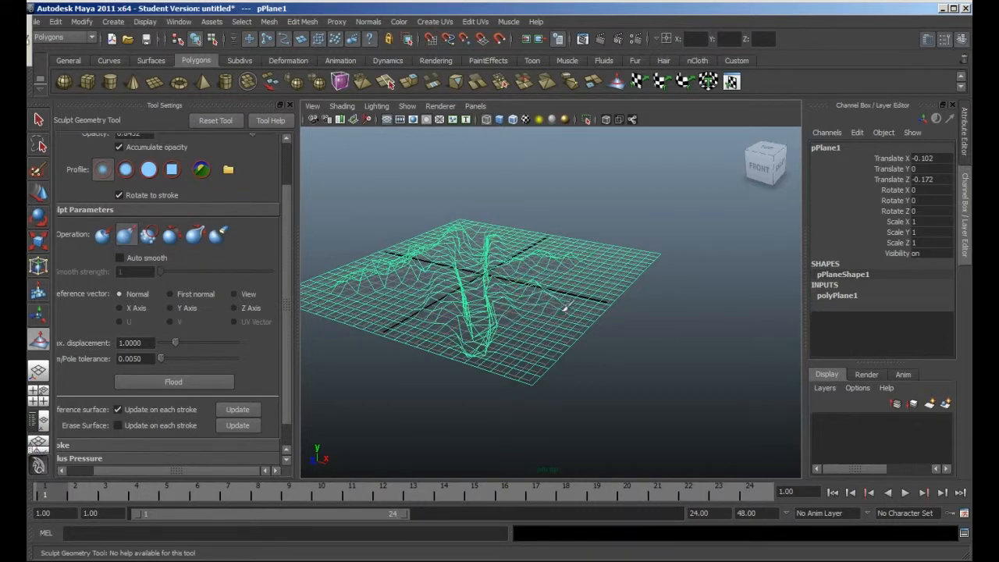
{"action": "mouse_move", "coordinate": [482, 333]}
{"action": "left_mouse_down", "text": "alt"}
{"action": "mouse_move", "coordinate": [412, 331]}
{"action": "mouse_move", "coordinate": [486, 341]}
{"action": "mouse_move", "coordinate": [472, 355]}
{"action": "mouse_move", "coordinate": [439, 292]}
{"action": "mouse_move", "coordinate": [475, 270]}
{"action": "left_mouse_up", "text": "alt"}
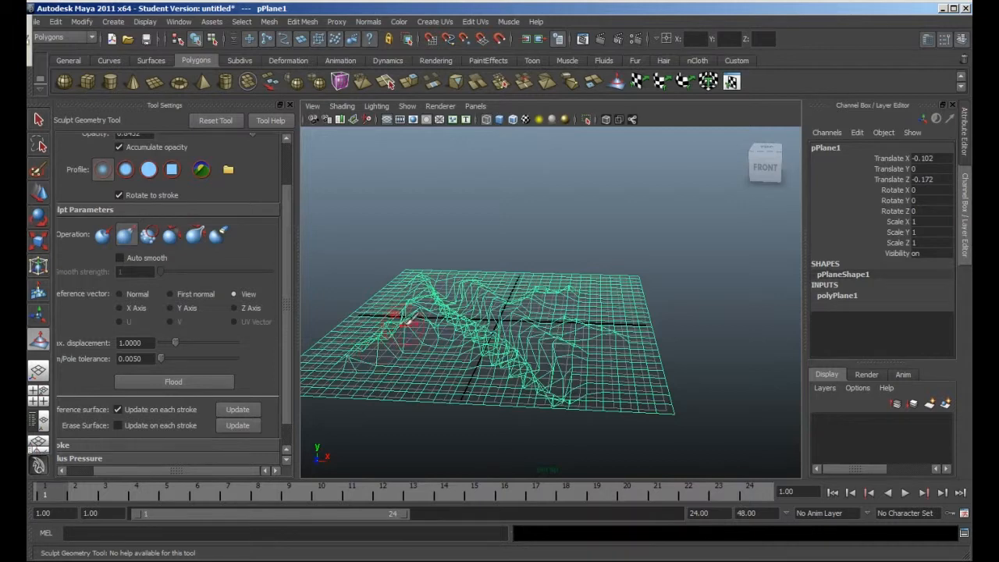
Step: Soften the ridges with the Smooth operation at strength 1 and flood the smoothing over the whole plane twice
{"action": "mouse_move", "coordinate": [382, 390]}
{"action": "left_mouse_down", "text": "alt"}
{"action": "mouse_move", "coordinate": [482, 394]}
{"action": "mouse_move", "coordinate": [524, 381]}
{"action": "mouse_move", "coordinate": [526, 369]}
{"action": "mouse_move", "coordinate": [482, 370]}
{"action": "mouse_move", "coordinate": [457, 385]}
{"action": "mouse_move", "coordinate": [495, 408]}
{"action": "mouse_move", "coordinate": [564, 402]}
{"action": "mouse_move", "coordinate": [582, 379]}
{"action": "mouse_move", "coordinate": [611, 373]}
{"action": "mouse_move", "coordinate": [584, 392]}
{"action": "mouse_move", "coordinate": [455, 367]}
{"action": "mouse_move", "coordinate": [429, 379]}
{"action": "mouse_move", "coordinate": [452, 404]}
{"action": "mouse_move", "coordinate": [483, 383]}
{"action": "mouse_move", "coordinate": [395, 377]}
{"action": "mouse_move", "coordinate": [343, 401]}
{"action": "mouse_move", "coordinate": [316, 388]}
{"action": "left_mouse_up", "text": "alt"}
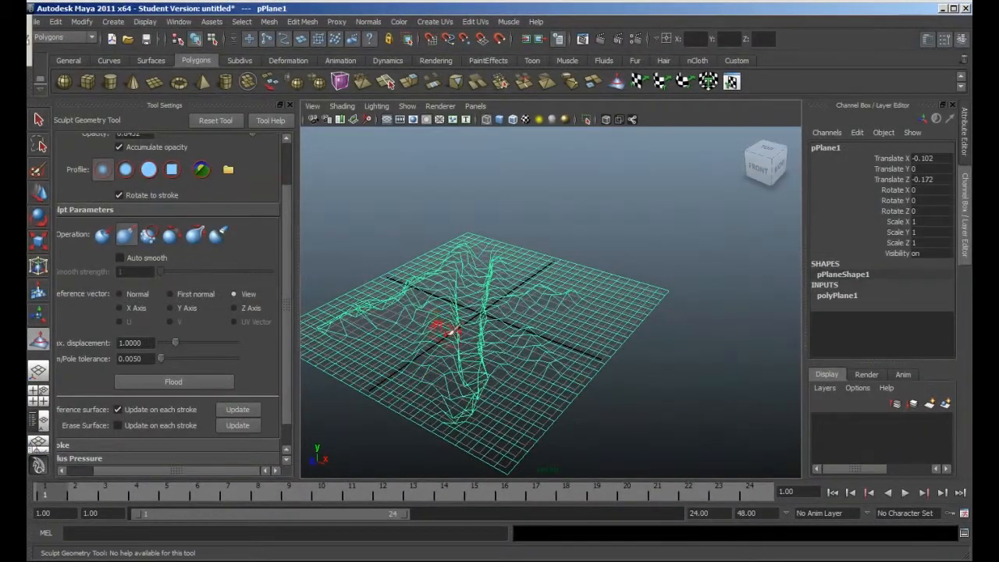
{"action": "middle_click_drag", "start_coordinate": [451, 330], "coordinate": [493, 331], "text": "alt"}
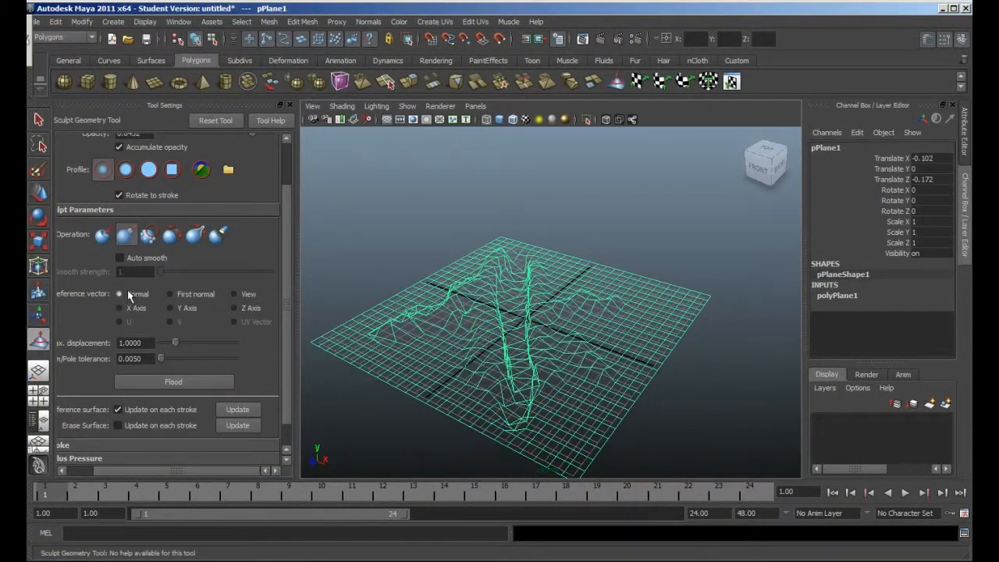
{"action": "left_click", "coordinate": [152, 238]}
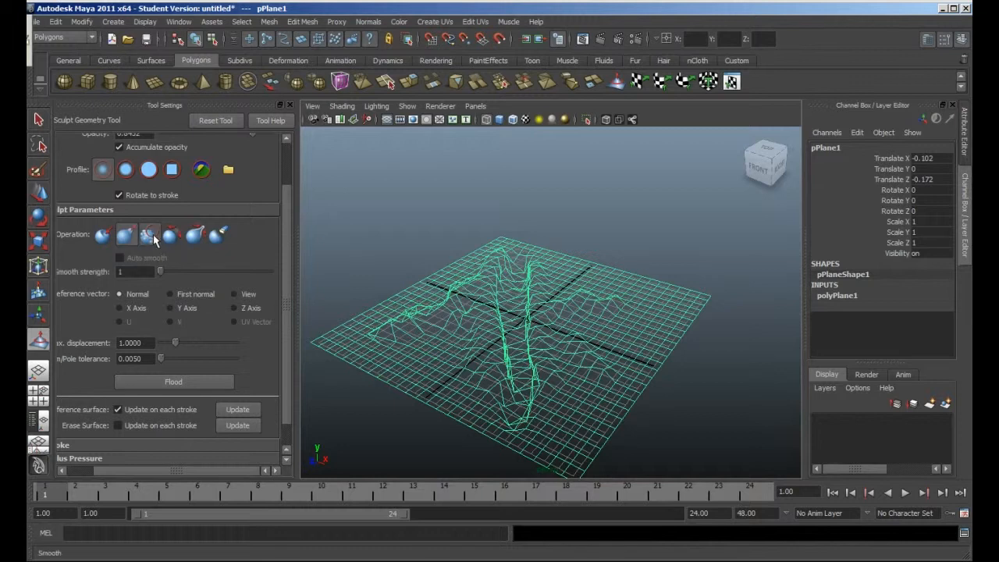
{"action": "mouse_move", "coordinate": [403, 322]}
{"action": "left_mouse_down"}
{"action": "mouse_move", "coordinate": [461, 317]}
{"action": "mouse_move", "coordinate": [528, 265]}
{"action": "left_mouse_up"}
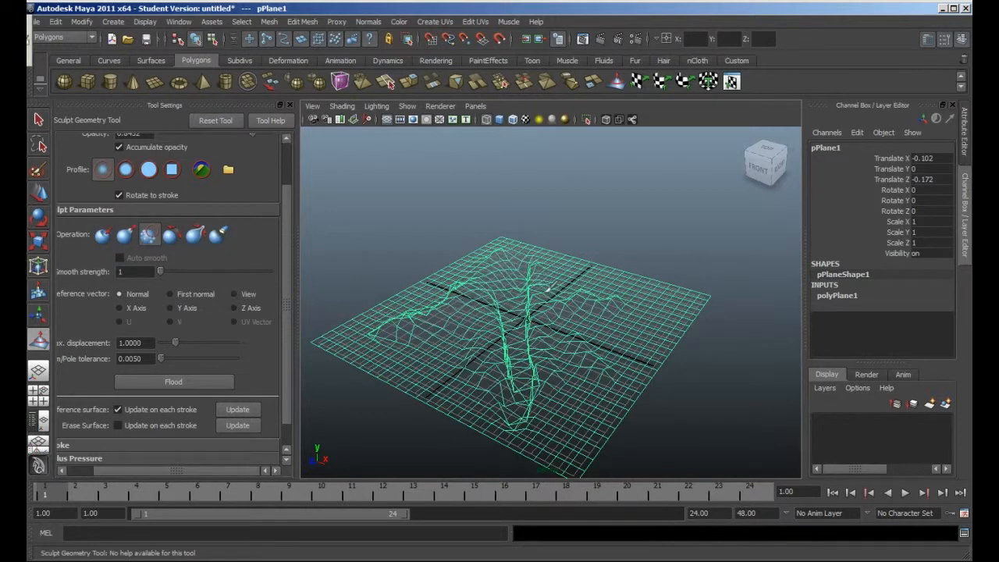
{"action": "left_click", "coordinate": [192, 381]}
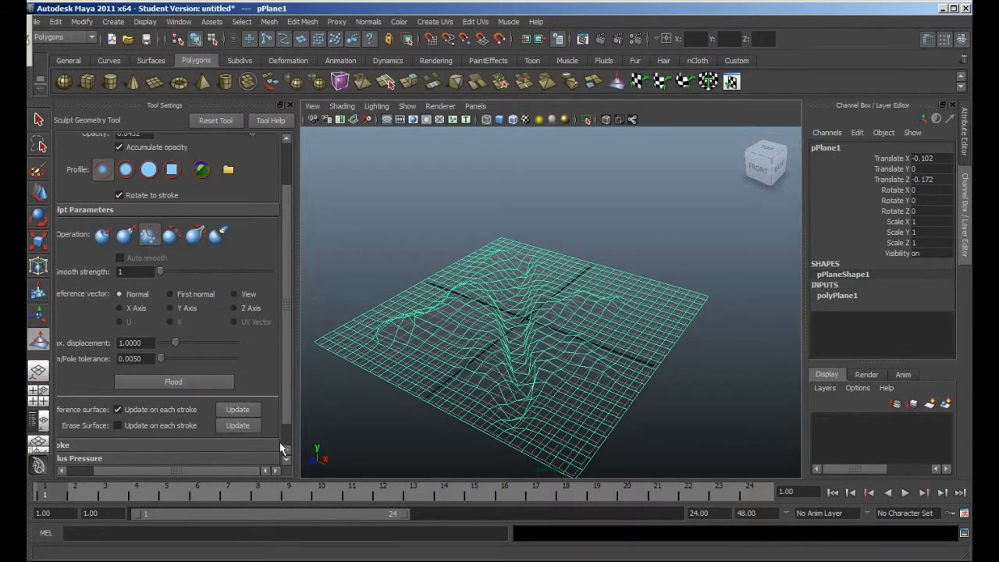
{"action": "left_click", "coordinate": [173, 382]}
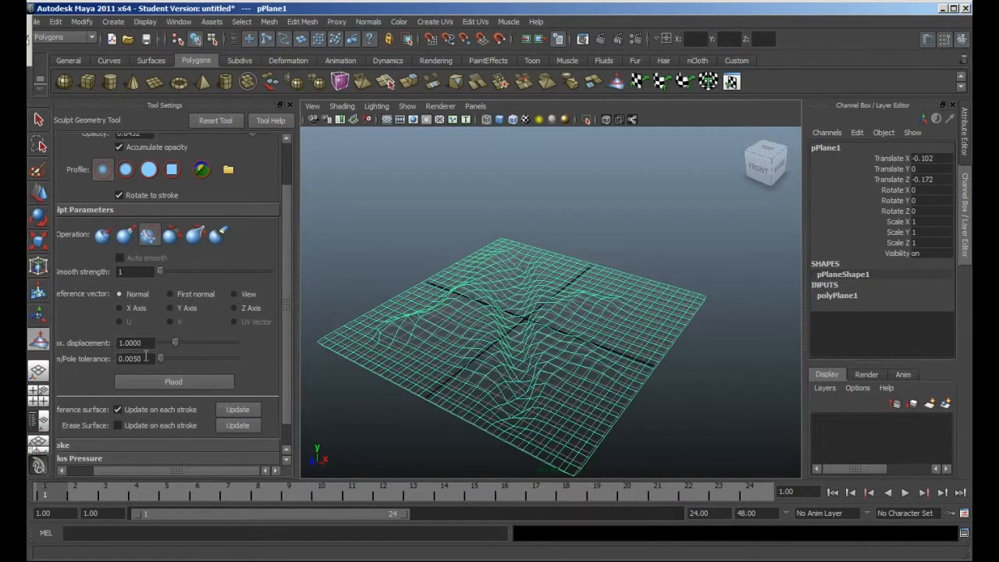
Step: Examine the Sculpt Geometry Tool's Stroke options and the sculpted terrain from several angles
{"action": "scroll", "coordinate": [178, 334], "scroll_direction": "down", "scroll_amount": 1}
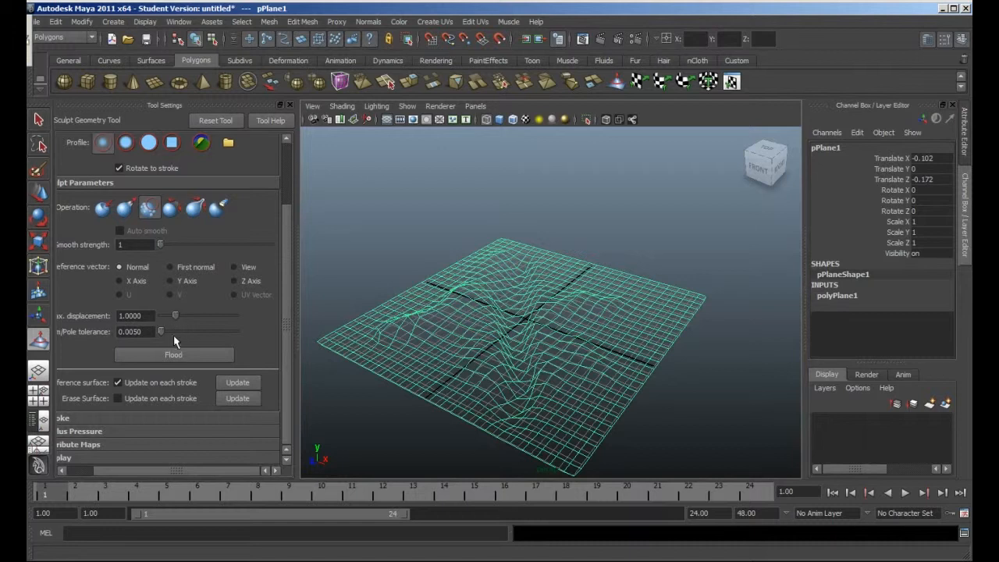
{"action": "left_click_drag", "start_coordinate": [172, 471], "coordinate": [126, 473]}
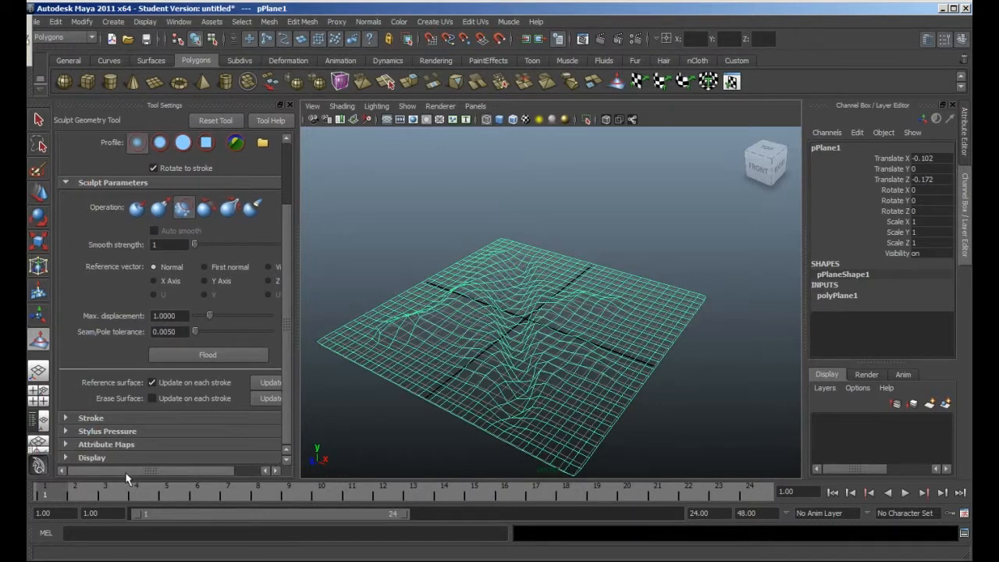
{"action": "left_click", "coordinate": [66, 418]}
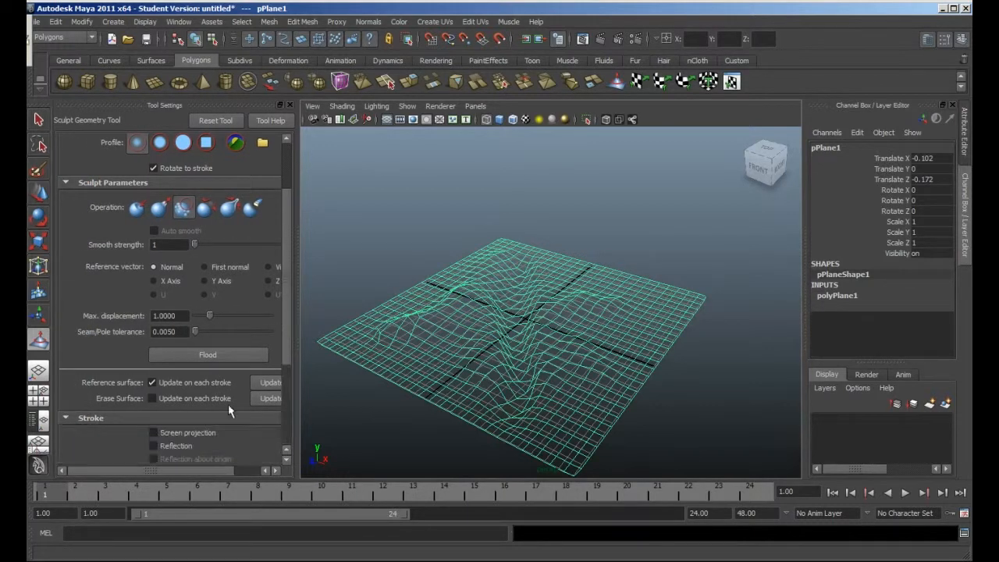
{"action": "scroll", "coordinate": [290, 337], "scroll_direction": "down", "scroll_amount": 5}
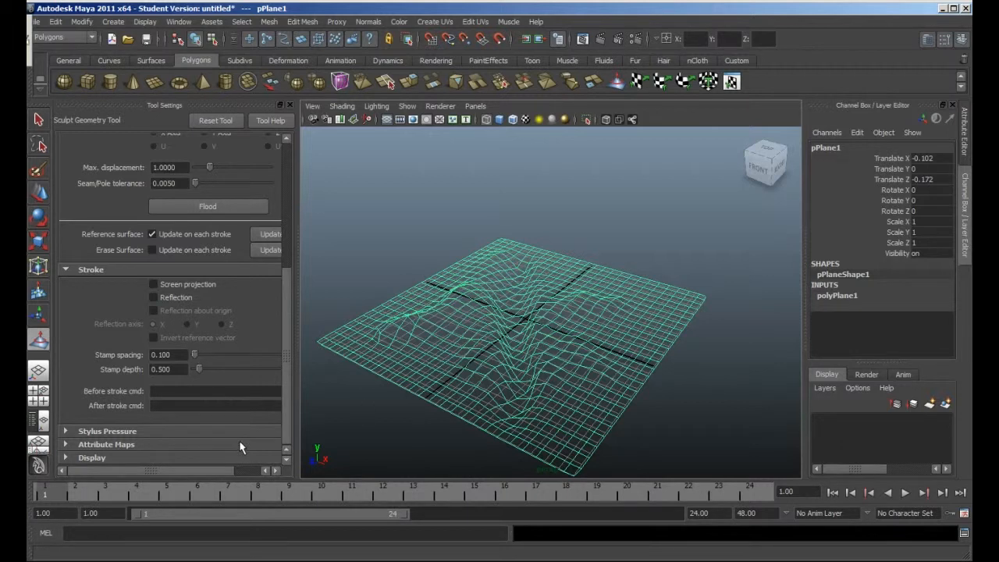
{"action": "mouse_move", "coordinate": [542, 381]}
{"action": "left_mouse_down", "text": "alt"}
{"action": "mouse_move", "coordinate": [502, 385]}
{"action": "mouse_move", "coordinate": [554, 374]}
{"action": "left_mouse_up", "text": "alt"}
{"action": "right_click_drag", "start_coordinate": [557, 374], "coordinate": [555, 462], "text": "alt"}
{"action": "mouse_move", "coordinate": [524, 375]}
{"action": "left_mouse_down", "text": "alt"}
{"action": "mouse_move", "coordinate": [486, 345]}
{"action": "mouse_move", "coordinate": [569, 351]}
{"action": "mouse_move", "coordinate": [517, 383]}
{"action": "mouse_move", "coordinate": [453, 251]}
{"action": "left_mouse_up", "text": "alt"}
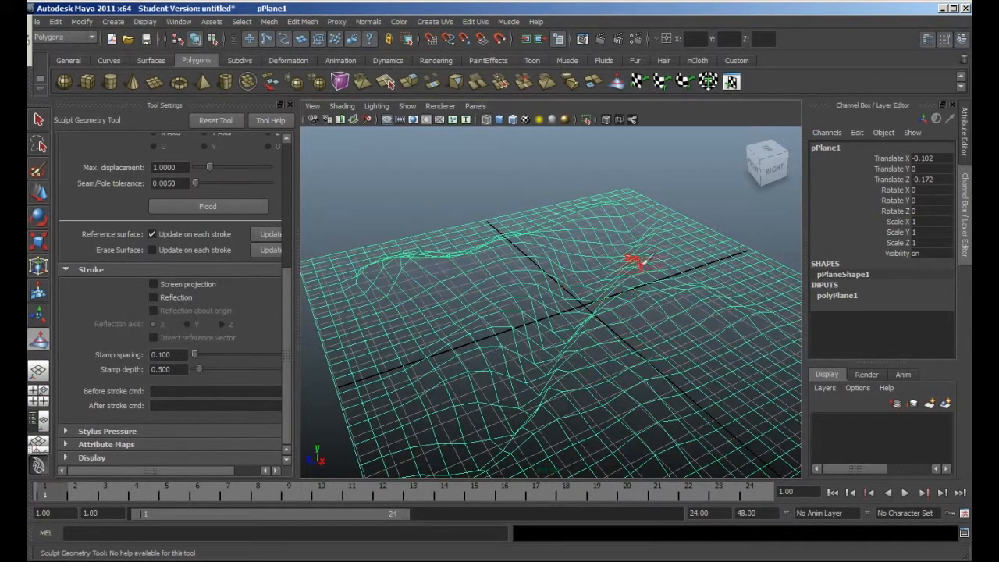
{"action": "right_click", "coordinate": [659, 320]}
{"action": "mouse_move", "coordinate": [511, 394]}
{"action": "left_mouse_down", "text": "alt"}
{"action": "mouse_move", "coordinate": [463, 307]}
{"action": "mouse_move", "coordinate": [531, 322]}
{"action": "mouse_move", "coordinate": [510, 298]}
{"action": "left_mouse_up", "text": "alt"}
{"action": "middle_click_drag", "start_coordinate": [525, 286], "coordinate": [532, 350], "text": "alt"}
{"action": "right_click_drag", "start_coordinate": [533, 350], "coordinate": [535, 383], "text": "alt"}
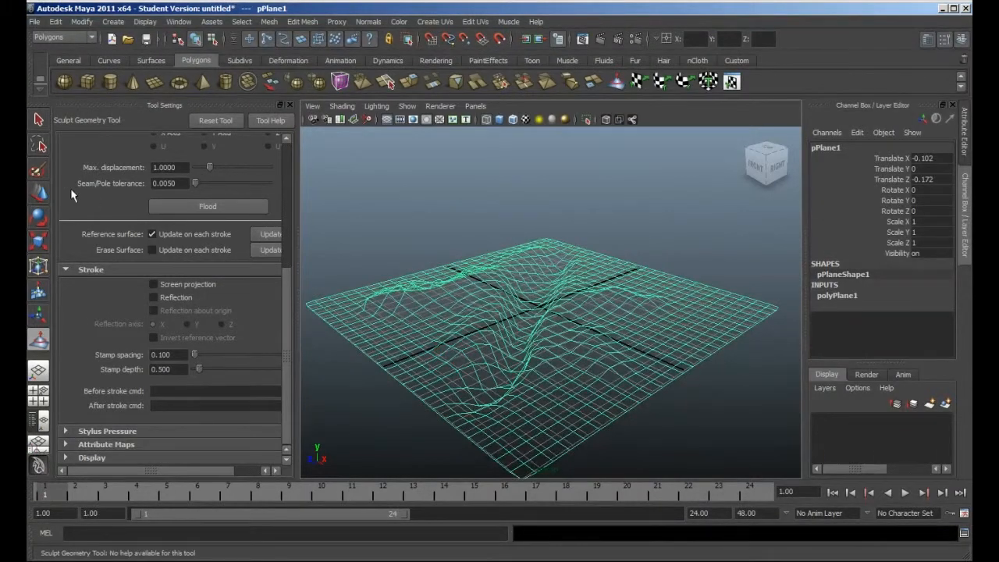
Step: Create an empty display layer and add the selected terrain plane to it
{"action": "left_click", "coordinate": [38, 118]}
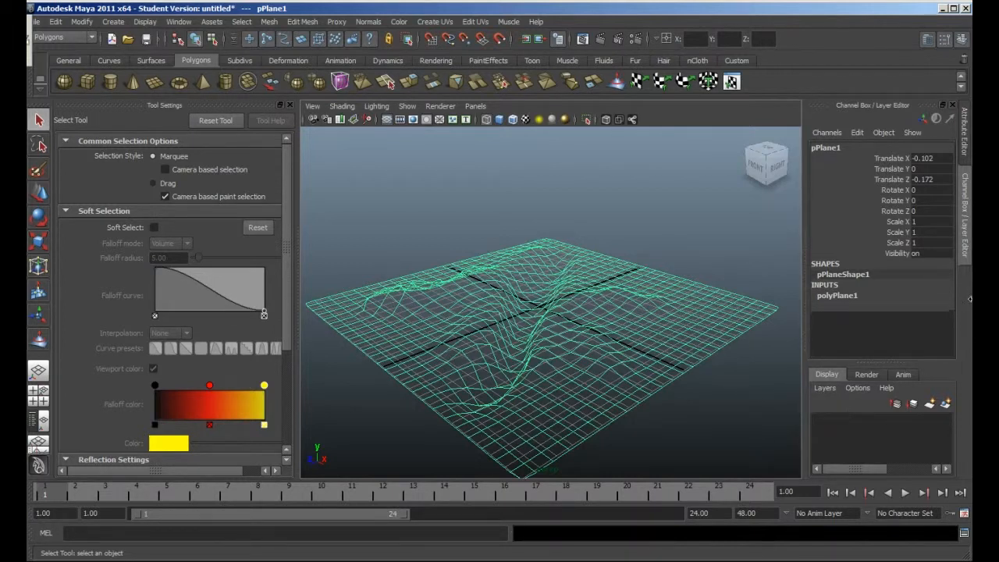
{"action": "left_click", "coordinate": [823, 387]}
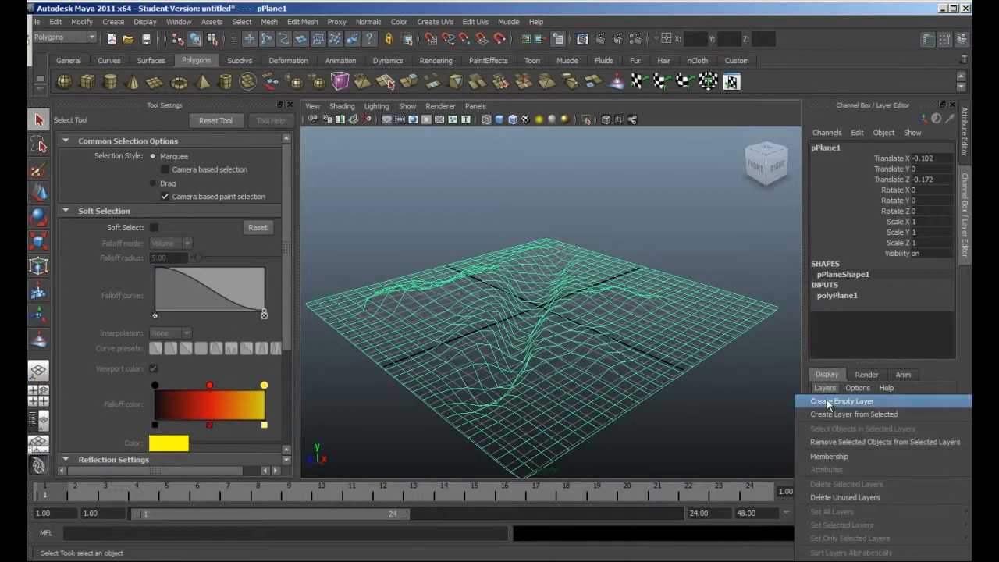
{"action": "left_click", "coordinate": [829, 402]}
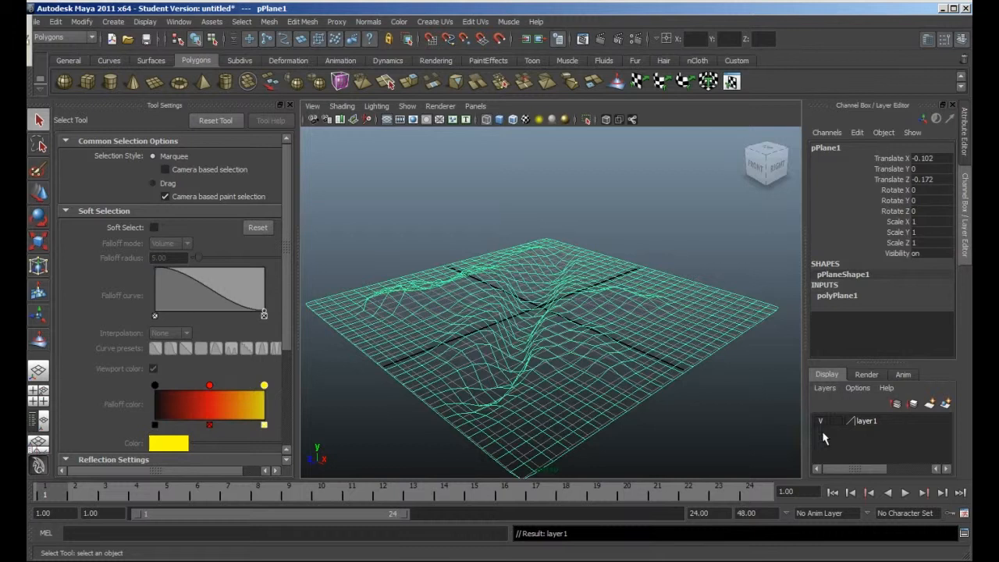
{"action": "right_click", "coordinate": [864, 422]}
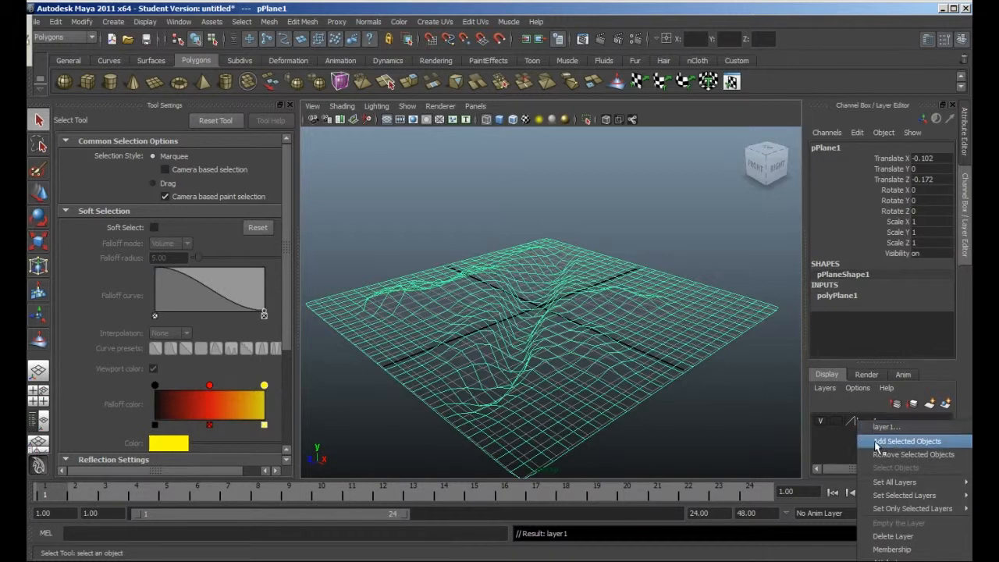
{"action": "left_click", "coordinate": [882, 443]}
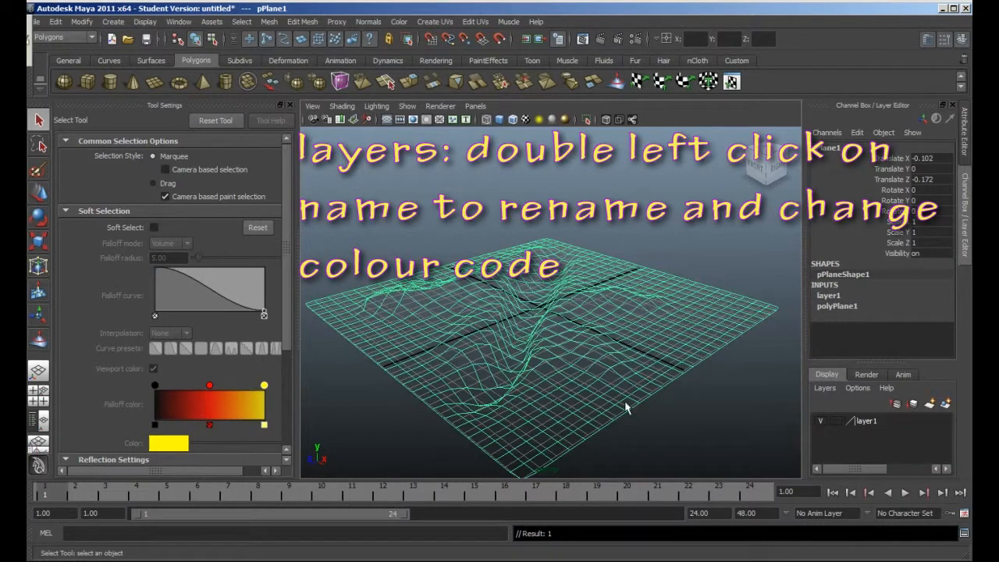
Step: Toggle the terrain layer's visibility off and on, and test selecting the plane in template mode
{"action": "left_click", "coordinate": [820, 421]}
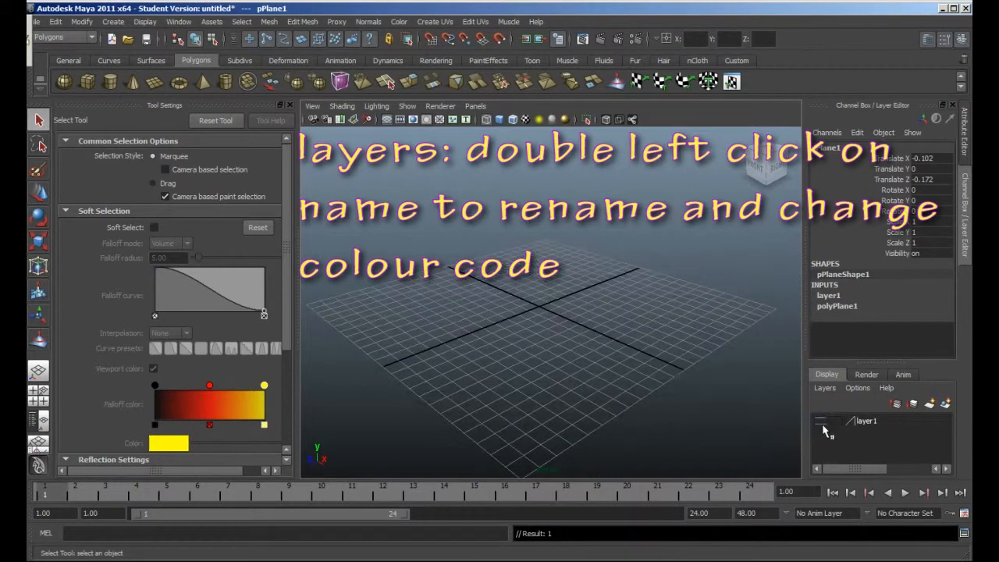
{"action": "left_click", "coordinate": [820, 421]}
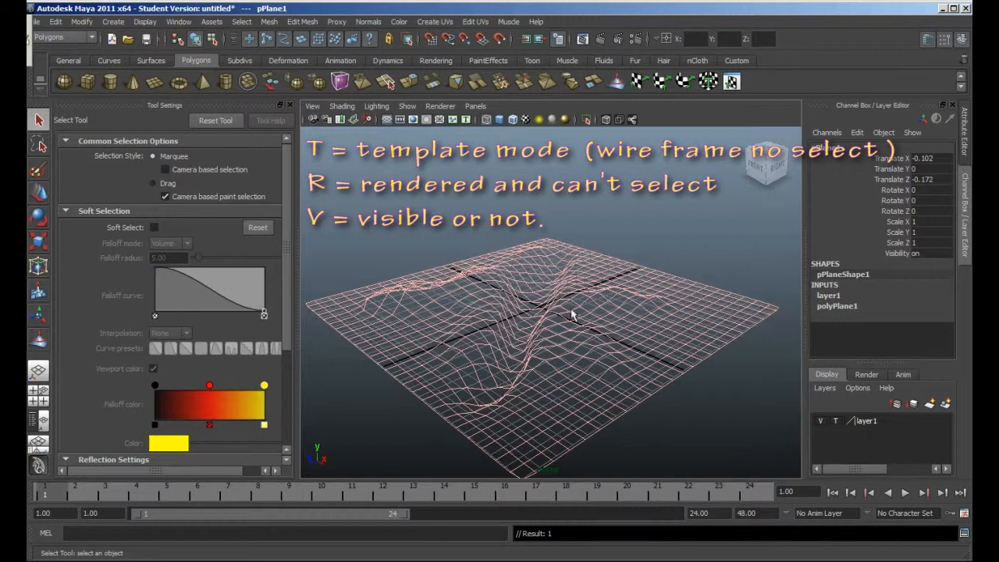
{"action": "left_click_drag", "start_coordinate": [630, 392], "coordinate": [678, 342]}
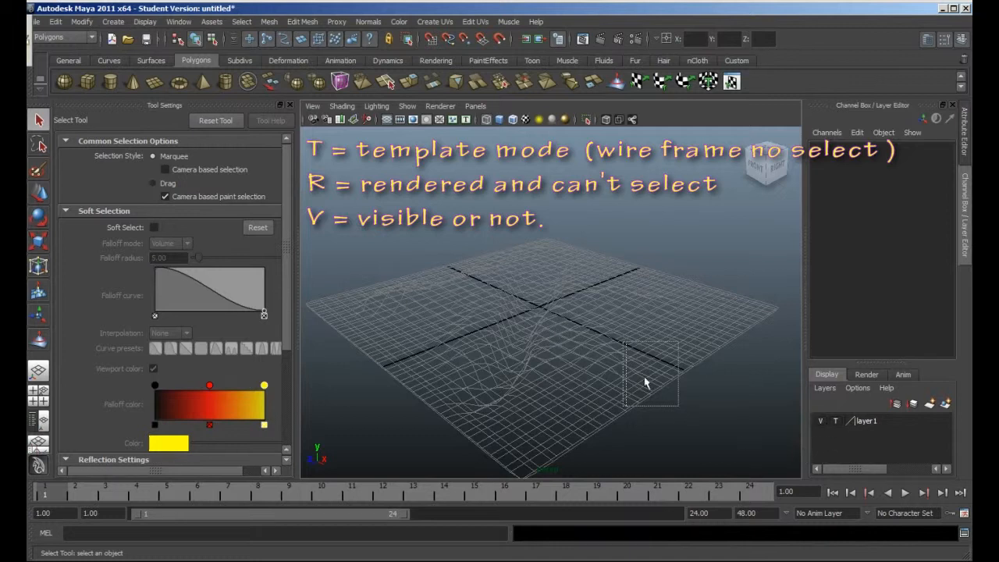
{"action": "mouse_move", "coordinate": [534, 342]}
{"action": "left_mouse_down", "text": "alt"}
{"action": "mouse_move", "coordinate": [557, 350]}
{"action": "mouse_move", "coordinate": [525, 340]}
{"action": "left_mouse_up", "text": "alt"}
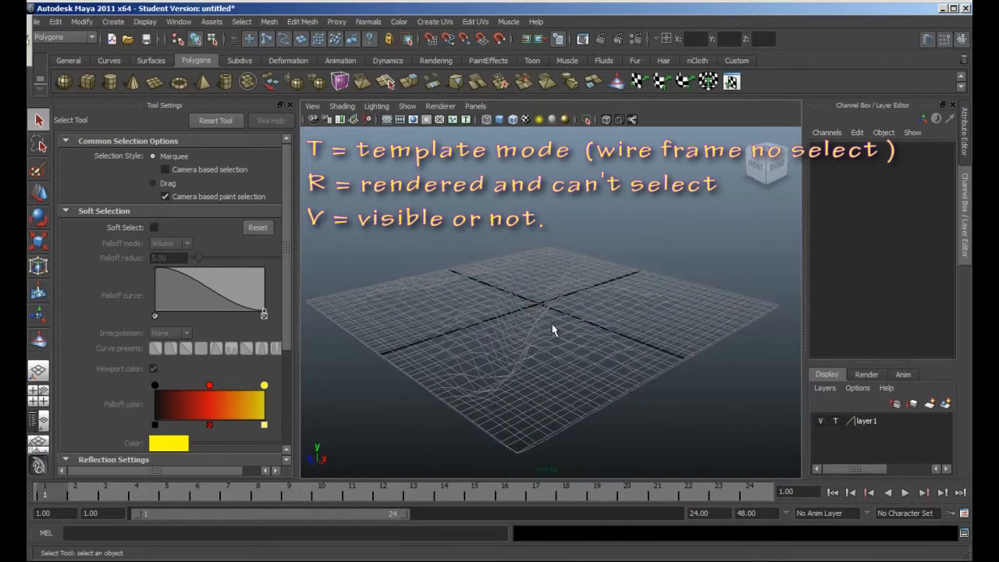
{"action": "mouse_move", "coordinate": [550, 377]}
{"action": "left_mouse_down", "text": "alt"}
{"action": "mouse_move", "coordinate": [575, 356]}
{"action": "mouse_move", "coordinate": [569, 401]}
{"action": "mouse_move", "coordinate": [531, 408]}
{"action": "mouse_move", "coordinate": [539, 384]}
{"action": "mouse_move", "coordinate": [522, 321]}
{"action": "mouse_move", "coordinate": [548, 350]}
{"action": "mouse_move", "coordinate": [546, 373]}
{"action": "mouse_move", "coordinate": [601, 350]}
{"action": "mouse_move", "coordinate": [575, 339]}
{"action": "mouse_move", "coordinate": [554, 368]}
{"action": "left_mouse_up", "text": "alt"}
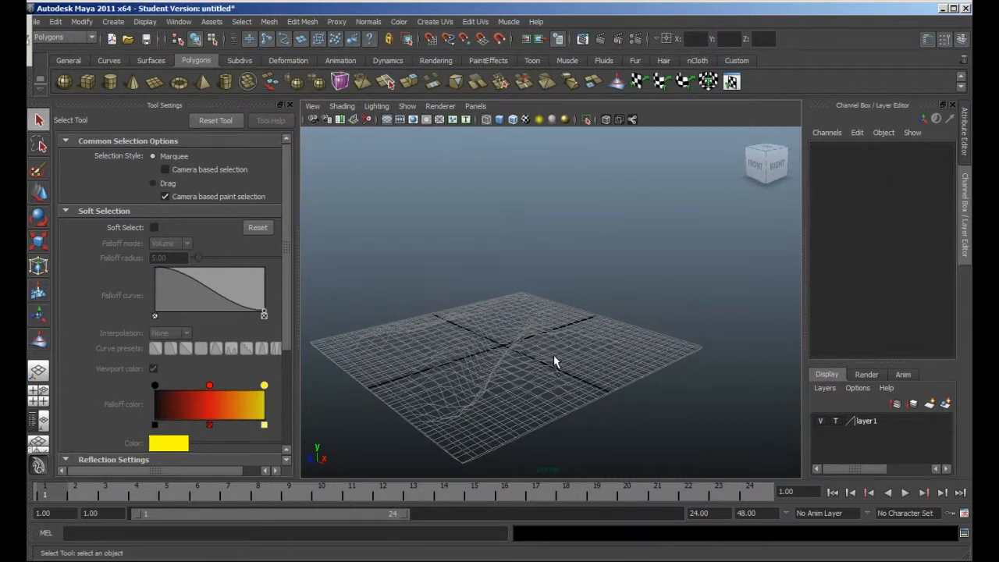
Step: Test the terrain layer in reference mode with smooth shading, and restore its normal mode to select the plane
{"action": "left_click", "coordinate": [835, 421]}
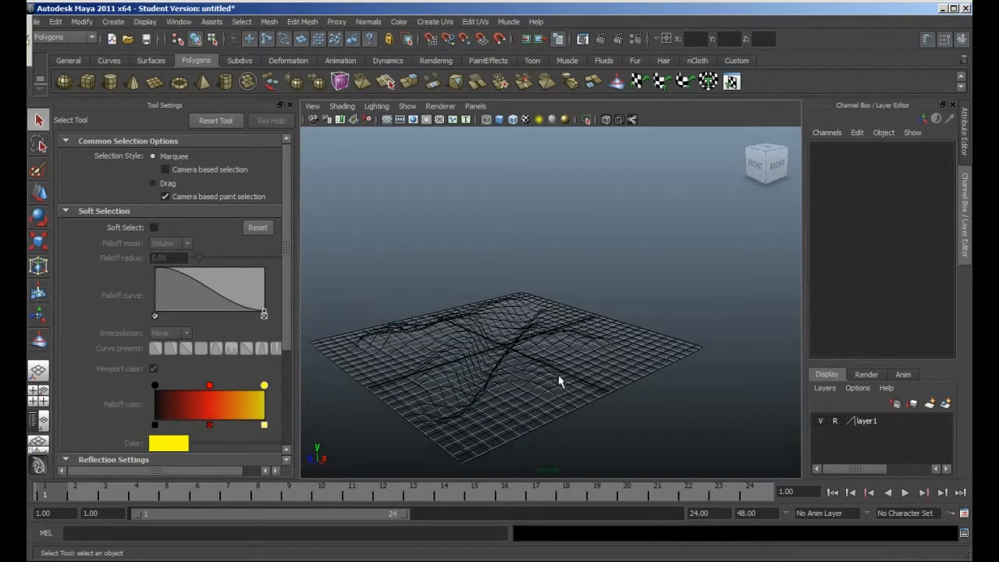
{"action": "key", "text": "5"}
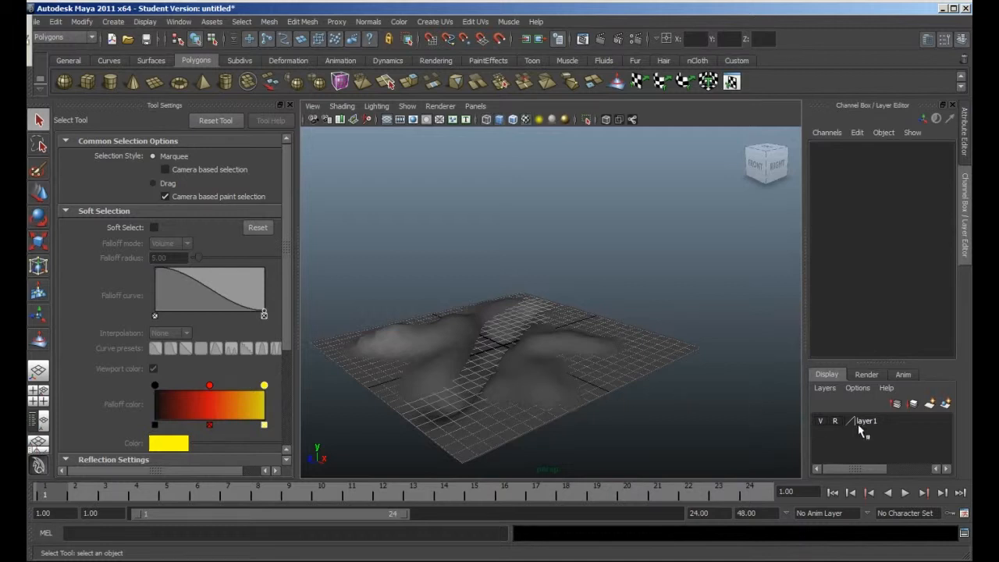
{"action": "left_click_drag", "start_coordinate": [556, 336], "coordinate": [569, 344]}
{"action": "left_click", "coordinate": [834, 422]}
{"action": "left_click", "coordinate": [574, 394]}
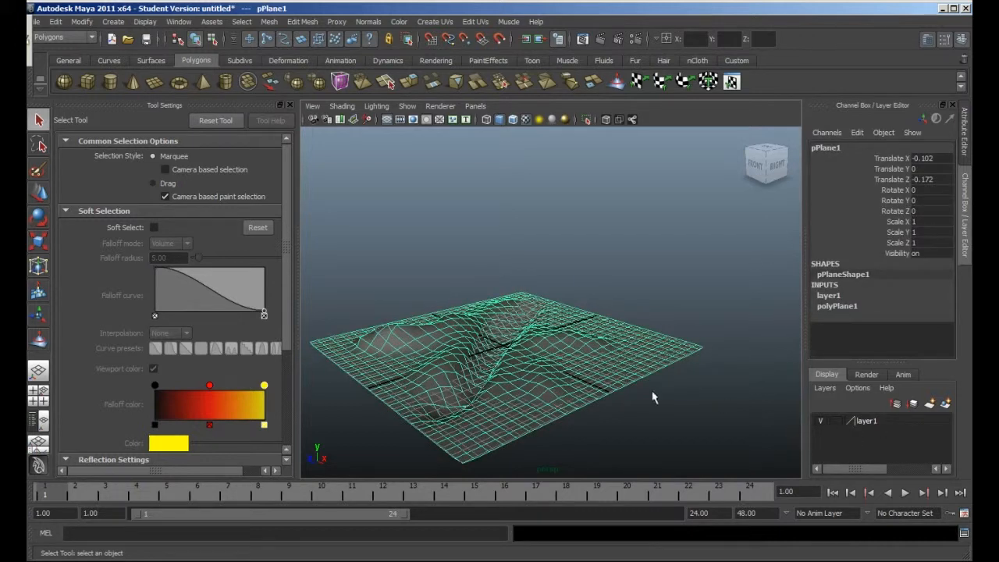
Step: Set the terrain layer to template mode and draw a large polygon sphere from the grid centre, enclosing most of the plane
{"action": "left_click_drag", "start_coordinate": [552, 402], "coordinate": [585, 414], "text": "alt"}
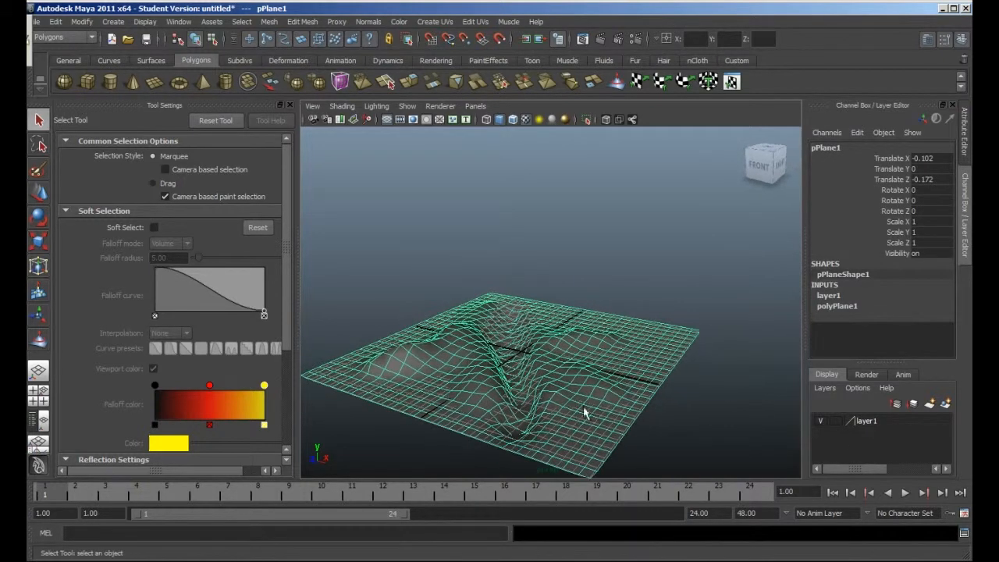
{"action": "left_click", "coordinate": [834, 422]}
{"action": "left_click_drag", "start_coordinate": [464, 413], "coordinate": [504, 418], "text": "alt"}
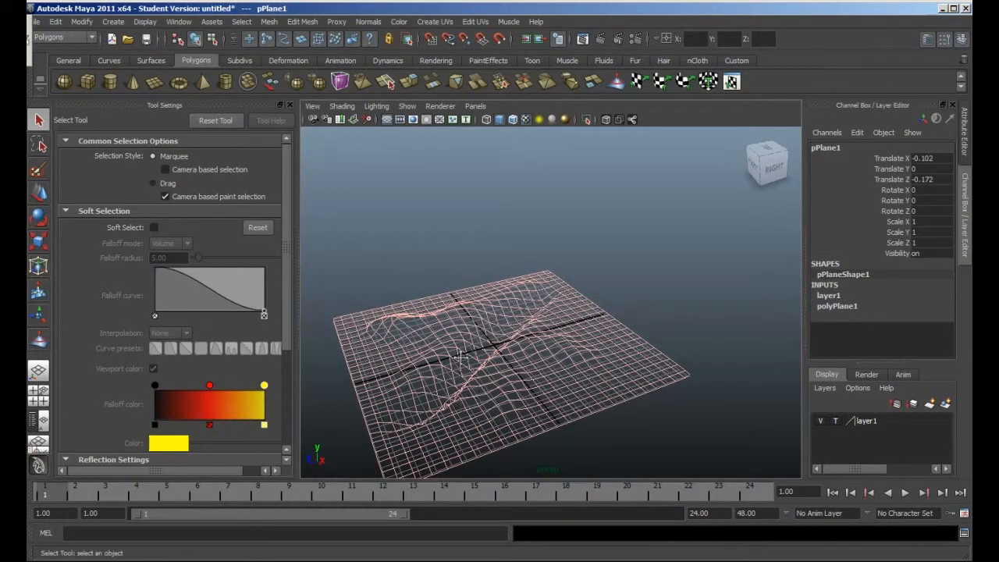
{"action": "left_click_drag", "start_coordinate": [460, 357], "coordinate": [544, 421], "text": "alt"}
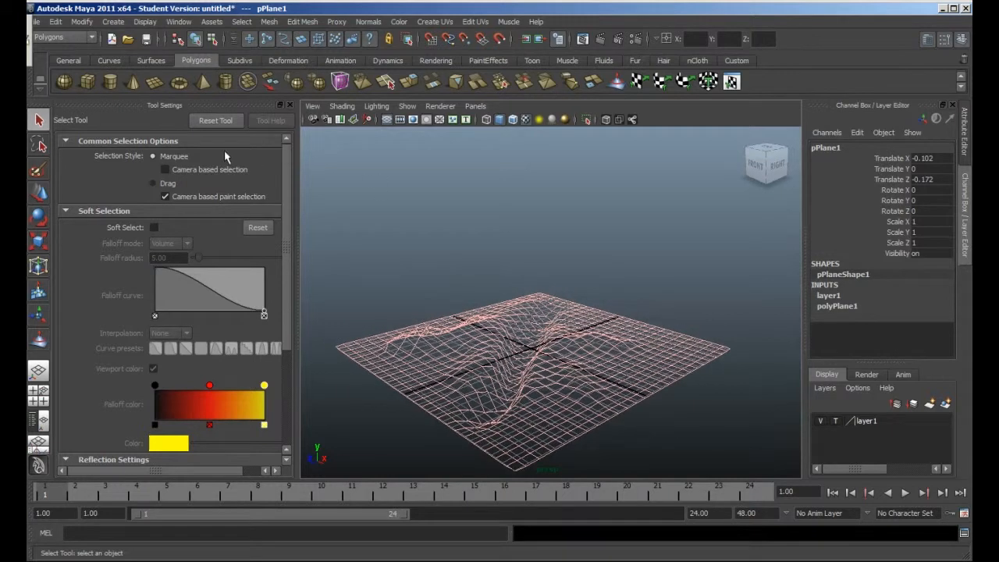
{"action": "left_click", "coordinate": [64, 81]}
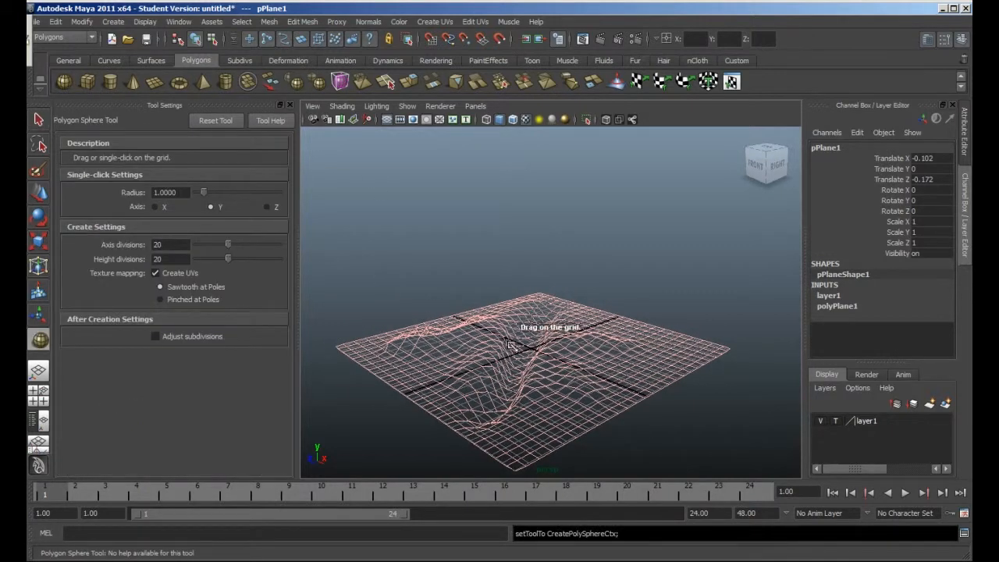
{"action": "left_click_drag", "start_coordinate": [534, 355], "coordinate": [625, 415]}
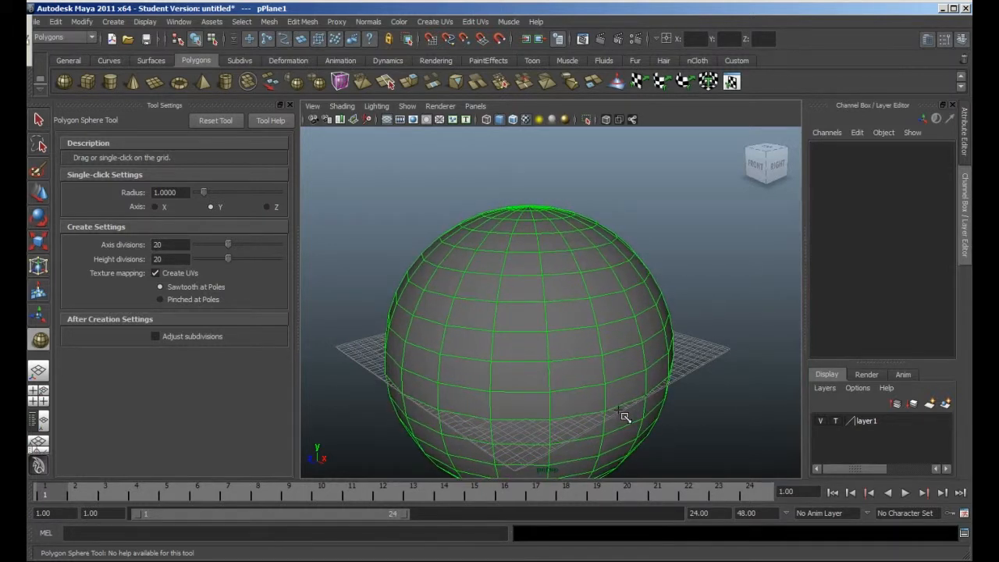
Step: Set the terrain layer to reference mode so the landscape is shaded but unselectable inside the sphere
{"action": "middle_click_drag", "start_coordinate": [519, 399], "coordinate": [496, 383], "text": "alt"}
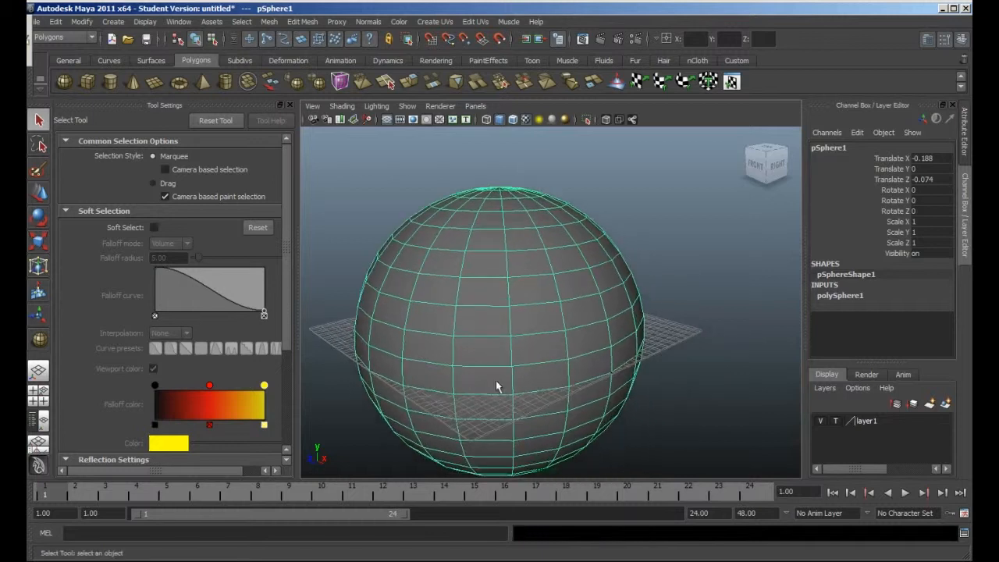
{"action": "mouse_move", "coordinate": [496, 384]}
{"action": "right_mouse_down", "text": "alt"}
{"action": "mouse_move", "coordinate": [531, 470]}
{"action": "mouse_move", "coordinate": [611, 553]}
{"action": "right_mouse_up", "text": "alt"}
{"action": "left_click", "coordinate": [540, 410]}
{"action": "left_click_drag", "start_coordinate": [540, 414], "coordinate": [694, 312], "text": "alt"}
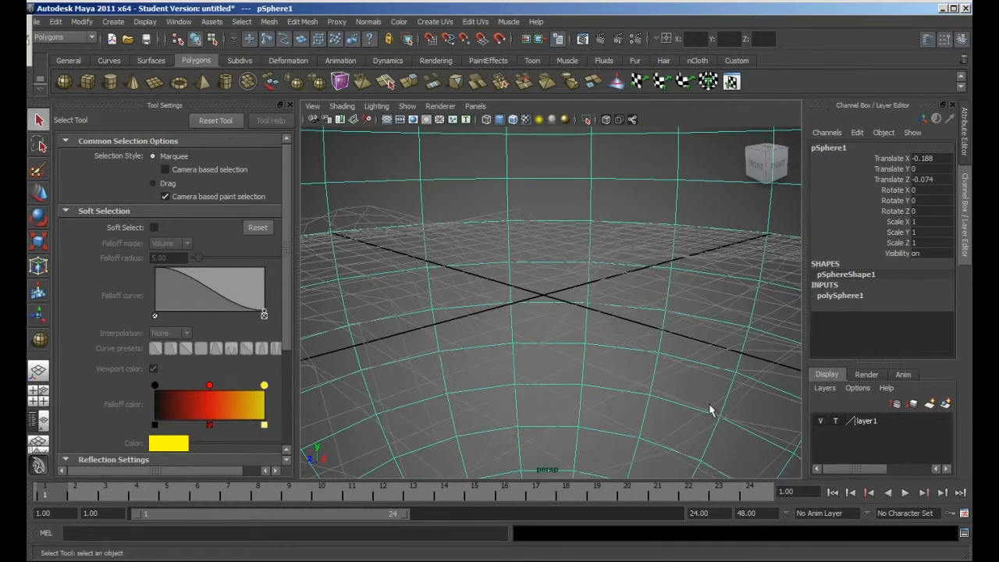
{"action": "left_click", "coordinate": [834, 421]}
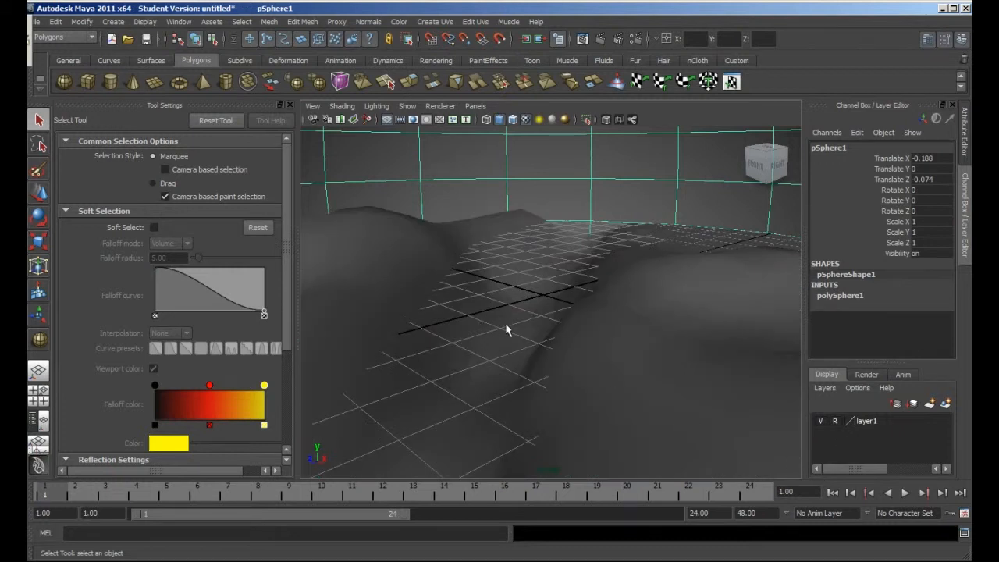
Step: Assign a new Lambert material to the sphere surrounding the terrain
{"action": "left_click_drag", "start_coordinate": [509, 327], "coordinate": [562, 321], "text": "alt"}
{"action": "middle_click_drag", "start_coordinate": [563, 322], "coordinate": [541, 331], "text": "alt"}
{"action": "scroll", "coordinate": [576, 328], "scroll_direction": "down", "scroll_amount": 2}
{"action": "scroll", "coordinate": [564, 361], "scroll_direction": "up", "scroll_amount": 2}
{"action": "mouse_move", "coordinate": [542, 332]}
{"action": "right_mouse_down", "text": "alt"}
{"action": "mouse_move", "coordinate": [525, 293]}
{"action": "mouse_move", "coordinate": [537, 344]}
{"action": "right_mouse_up", "text": "alt"}
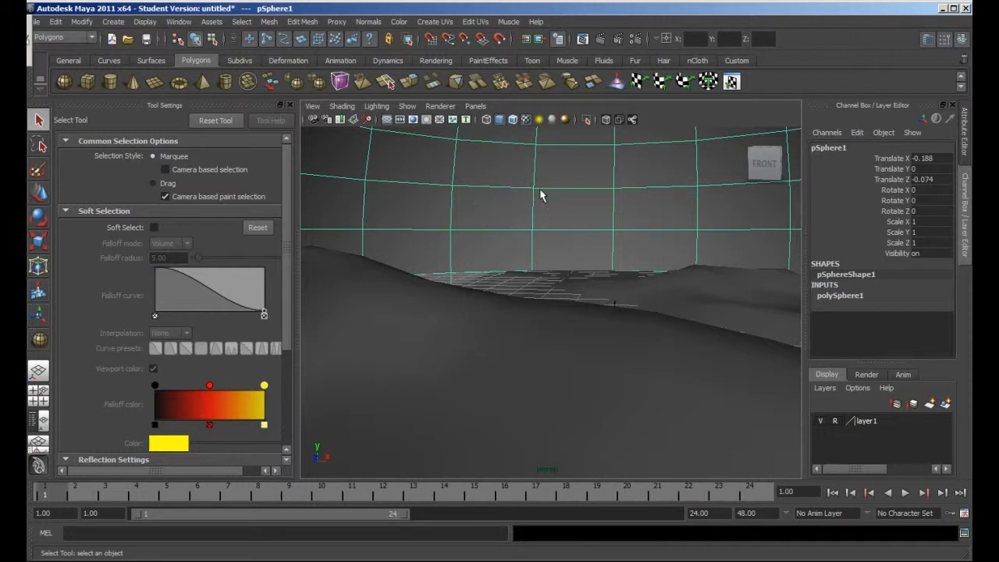
{"action": "right_click_drag", "start_coordinate": [534, 192], "coordinate": [519, 389]}
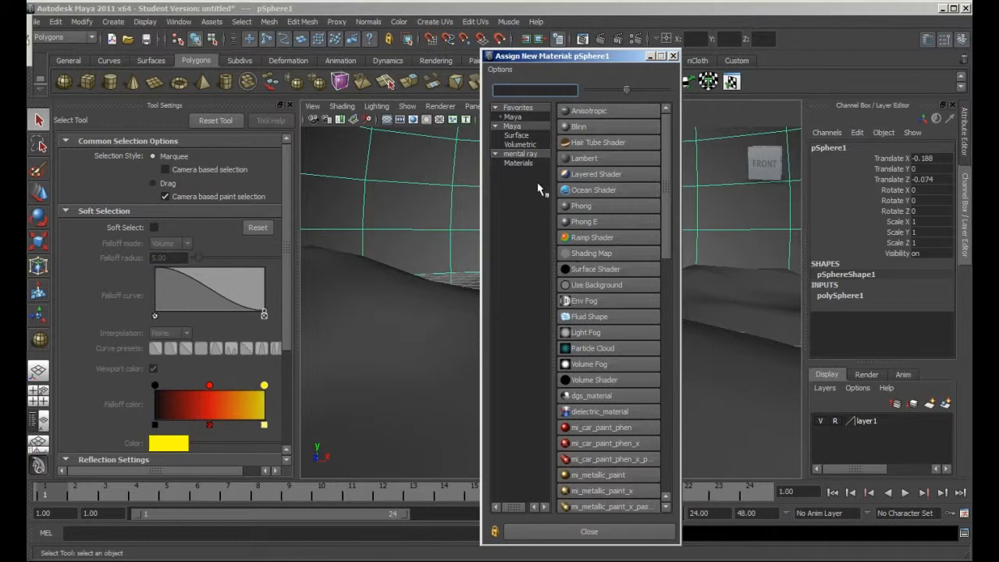
{"action": "left_click", "coordinate": [584, 160]}
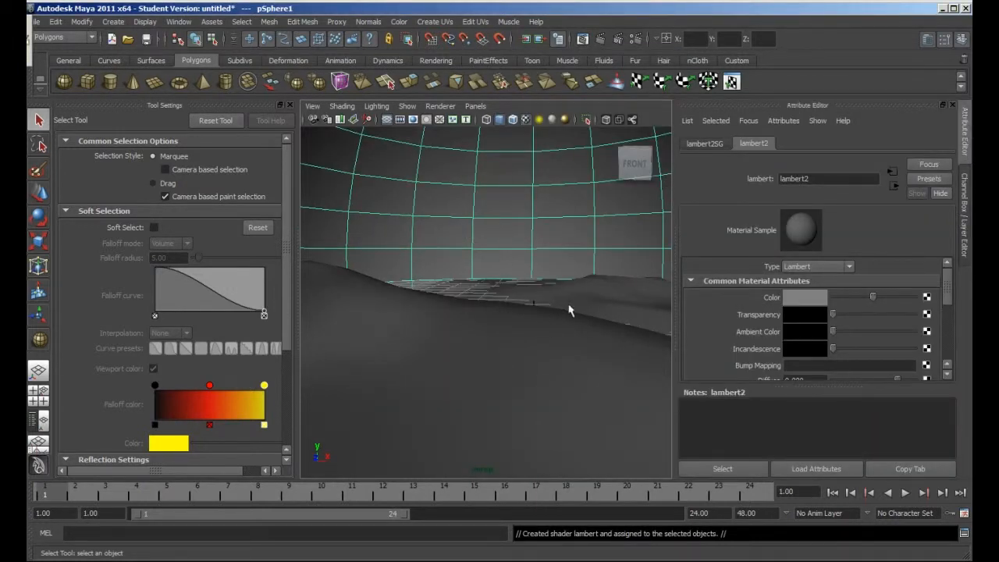
Step: Map a Ramp texture to the Lambert material's color and bring up the ramp's gradient for editing
{"action": "left_click", "coordinate": [926, 296]}
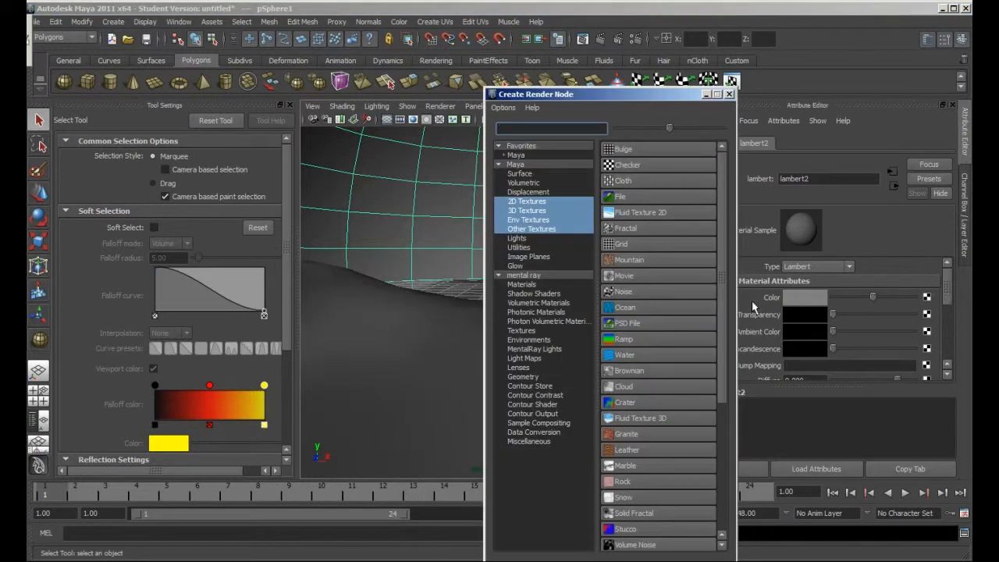
{"action": "left_click", "coordinate": [628, 340]}
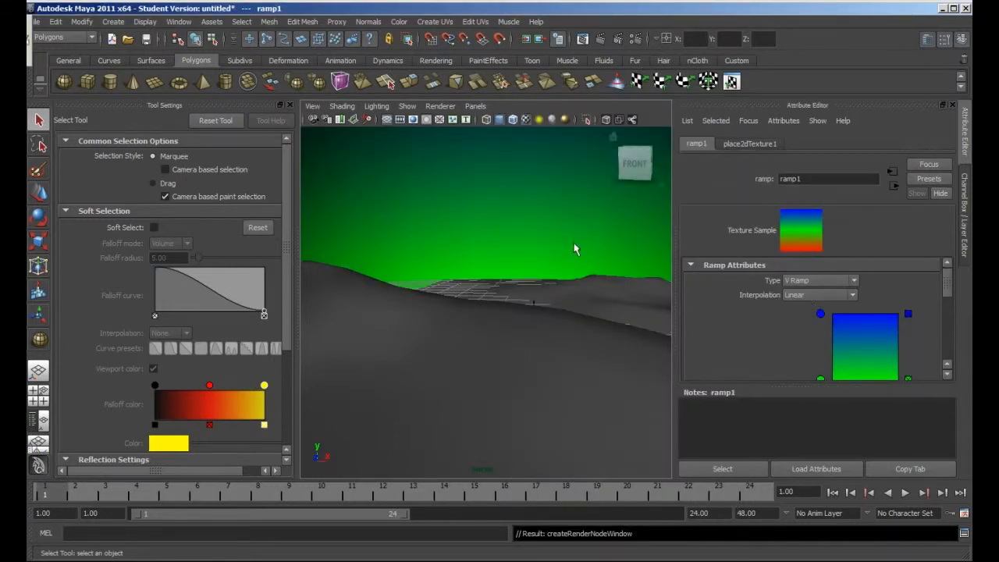
{"action": "key", "text": "f"}
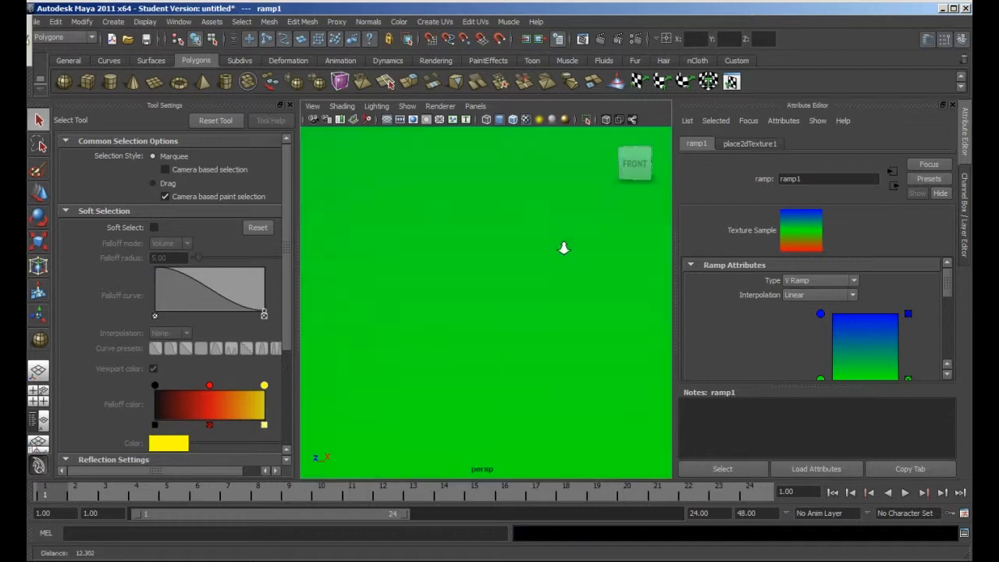
{"action": "scroll", "coordinate": [530, 241], "scroll_direction": "up", "scroll_amount": 3}
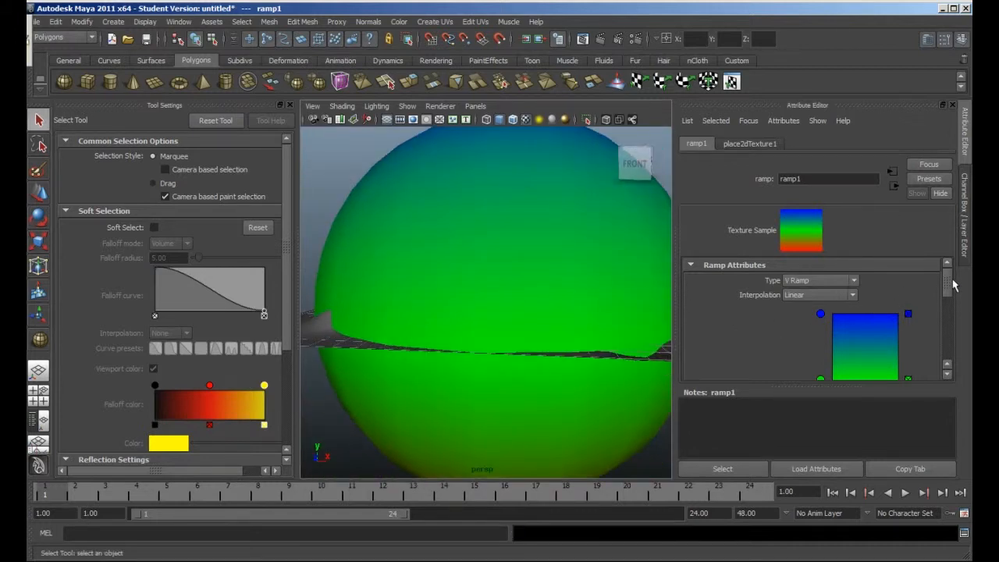
{"action": "left_click_drag", "start_coordinate": [947, 279], "coordinate": [946, 288]}
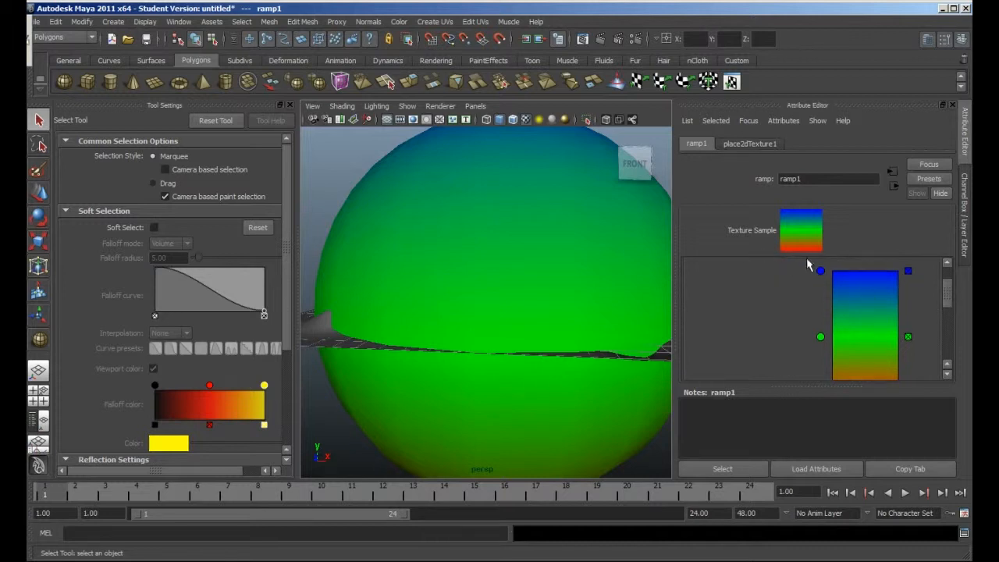
Step: Lower the ramp's blue and green colour markers, placing the green one at position 0.425, and recolour that middle marker orange
{"action": "left_click_drag", "start_coordinate": [819, 272], "coordinate": [820, 304]}
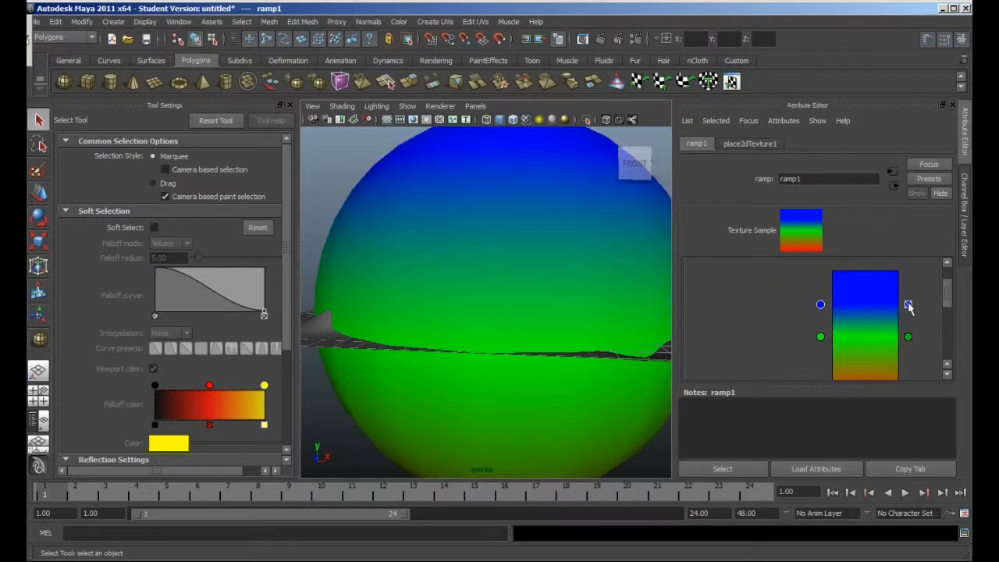
{"action": "left_click_drag", "start_coordinate": [820, 336], "coordinate": [820, 346]}
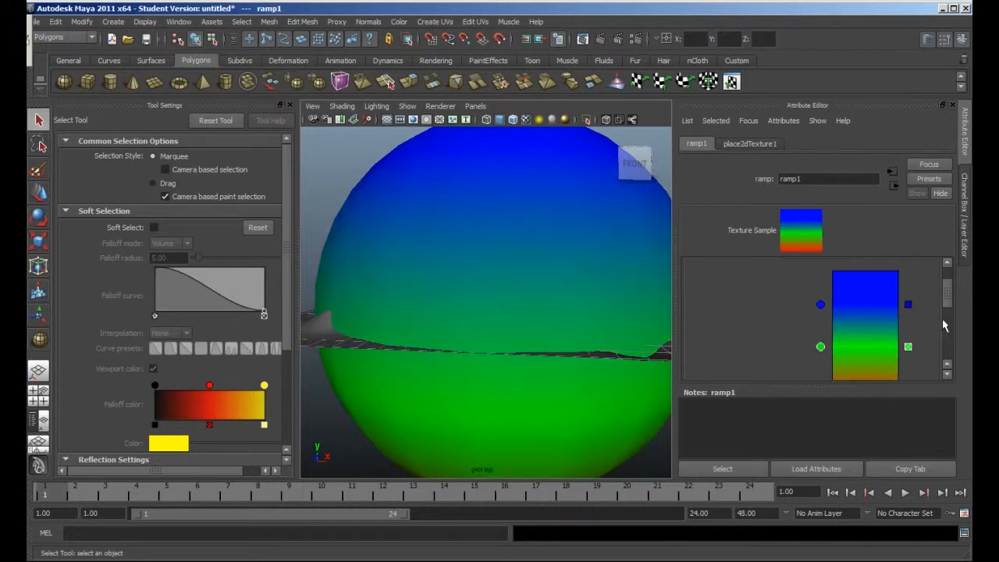
{"action": "left_click_drag", "start_coordinate": [949, 298], "coordinate": [944, 313]}
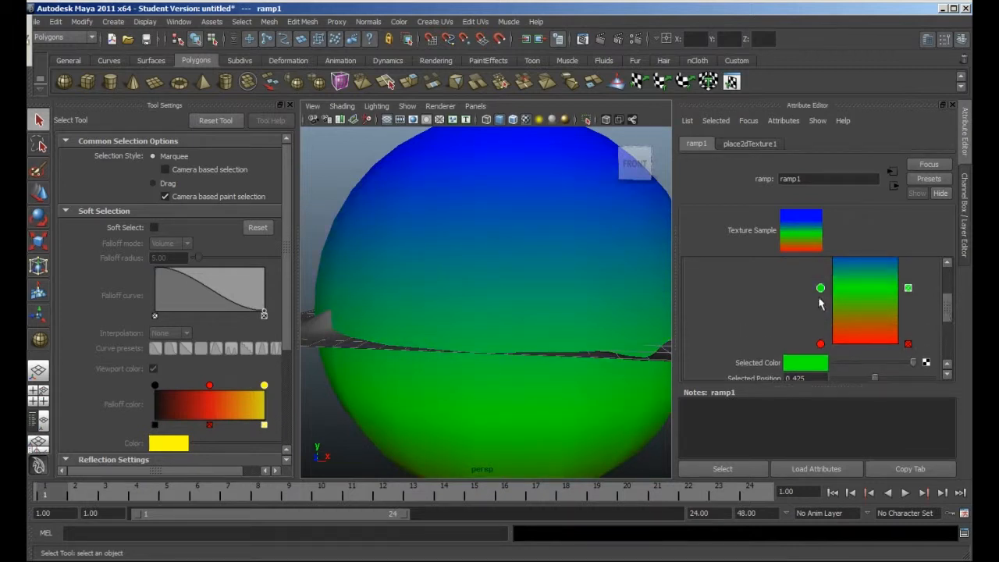
{"action": "left_click", "coordinate": [808, 369]}
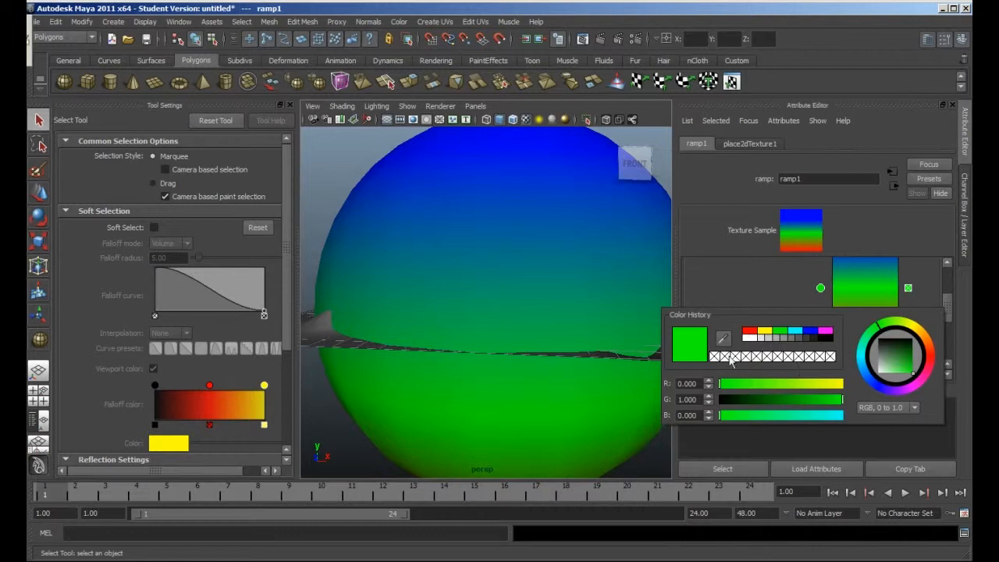
{"action": "left_click", "coordinate": [750, 335]}
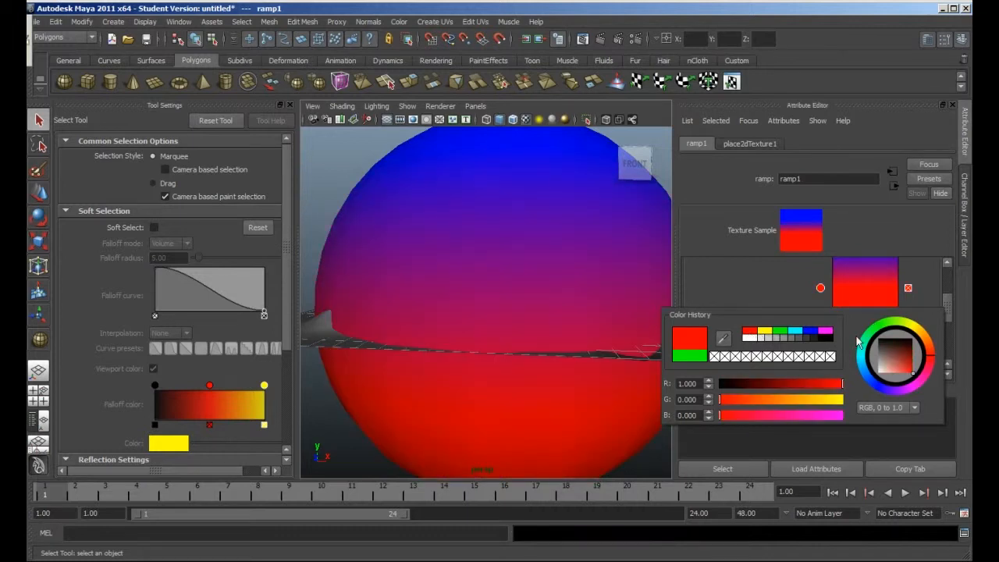
{"action": "left_click", "coordinate": [925, 341]}
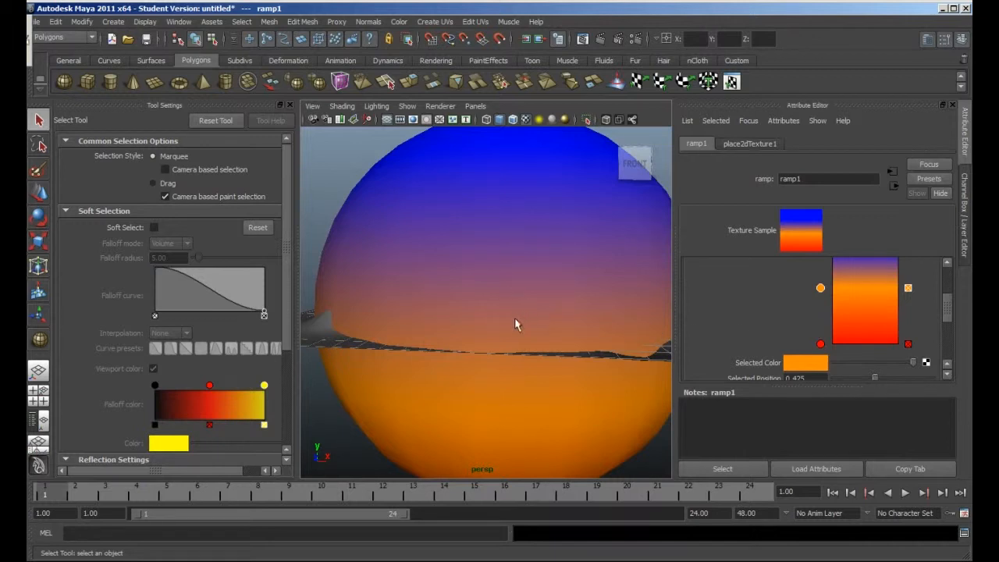
Step: Examine the gradient sky from inside the valley and the whole sphere with the terrain from outside
{"action": "left_click_drag", "start_coordinate": [534, 321], "coordinate": [515, 314], "text": "alt"}
{"action": "right_click_drag", "start_coordinate": [515, 314], "coordinate": [553, 411], "text": "alt"}
{"action": "middle_click_drag", "start_coordinate": [553, 410], "coordinate": [508, 356], "text": "alt"}
{"action": "right_click_drag", "start_coordinate": [510, 356], "coordinate": [506, 282], "text": "alt"}
{"action": "middle_click_drag", "start_coordinate": [527, 351], "coordinate": [543, 363], "text": "alt"}
{"action": "left_click_drag", "start_coordinate": [523, 350], "coordinate": [458, 314], "text": "alt"}
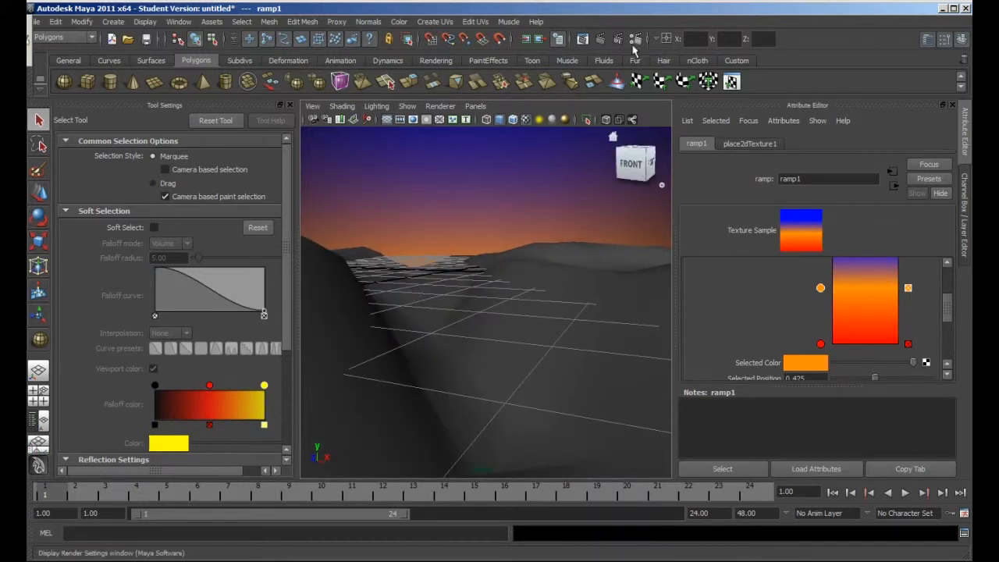
{"action": "middle_click_drag", "start_coordinate": [492, 264], "coordinate": [489, 276], "text": "alt"}
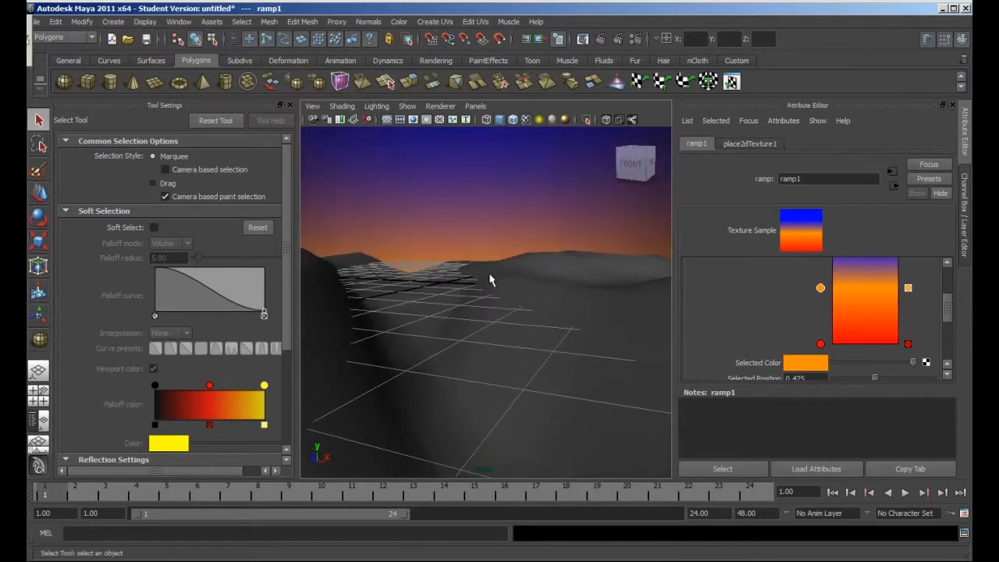
{"action": "right_click_drag", "start_coordinate": [489, 275], "coordinate": [469, 230], "text": "alt"}
{"action": "left_click_drag", "start_coordinate": [548, 305], "coordinate": [522, 294], "text": "alt"}
{"action": "mouse_move", "coordinate": [522, 294]}
{"action": "right_mouse_down", "text": "alt"}
{"action": "mouse_move", "coordinate": [501, 259]}
{"action": "mouse_move", "coordinate": [508, 279]}
{"action": "right_mouse_up", "text": "alt"}
{"action": "middle_click_drag", "start_coordinate": [509, 280], "coordinate": [523, 291], "text": "alt"}
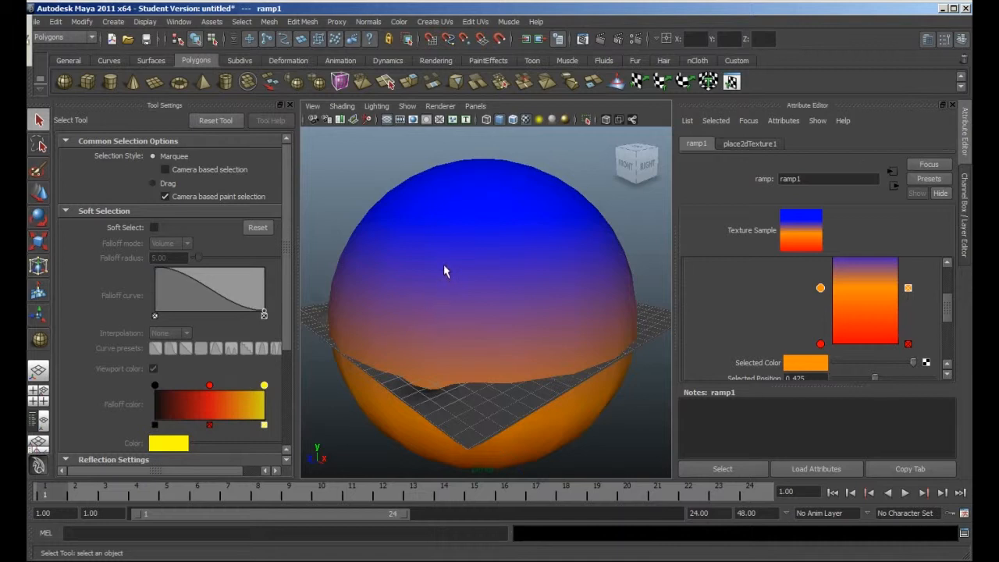
Step: Set the scene's renderer to mental ray and bring up its indirect lighting settings
{"action": "left_click", "coordinate": [636, 41]}
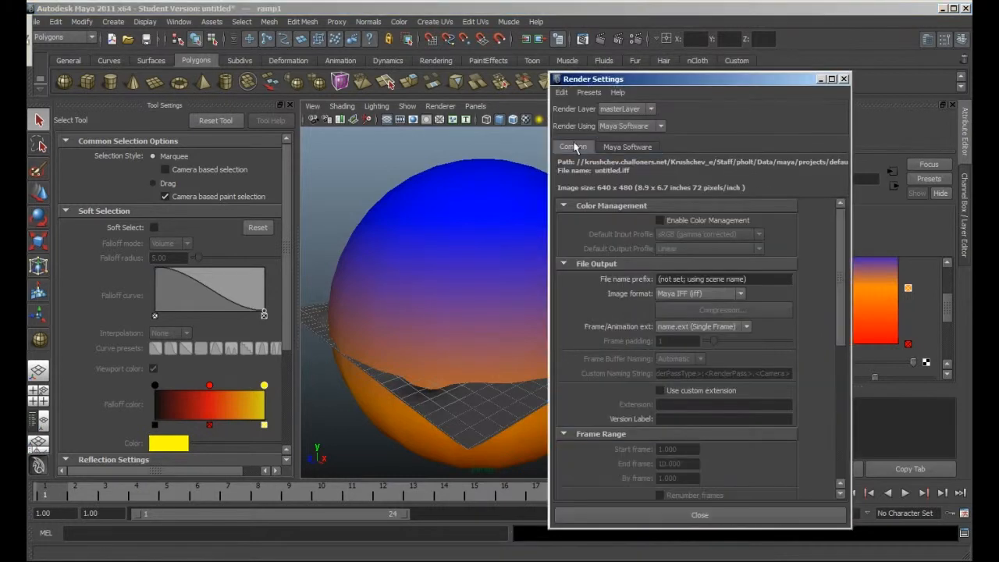
{"action": "left_click", "coordinate": [659, 126]}
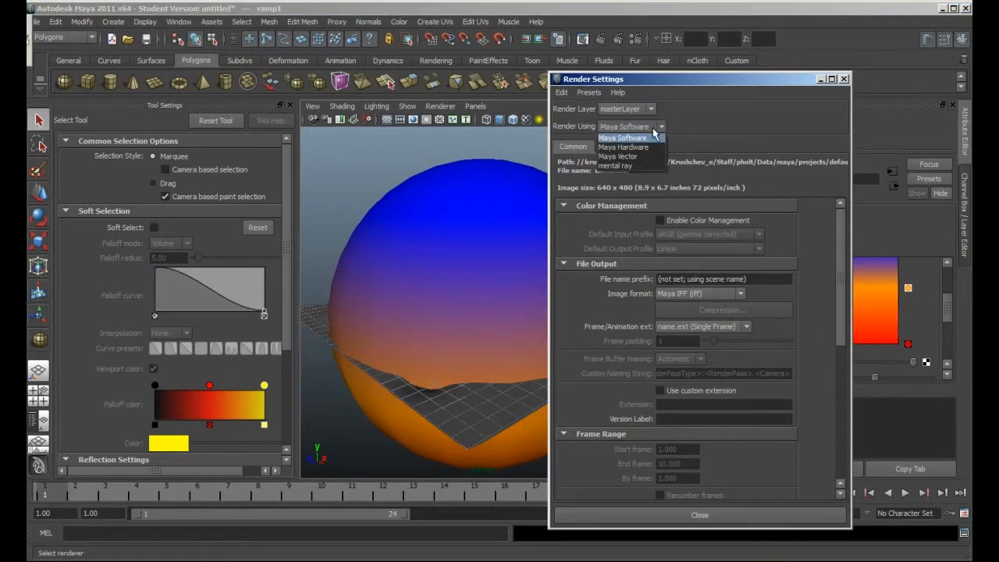
{"action": "left_click", "coordinate": [636, 166]}
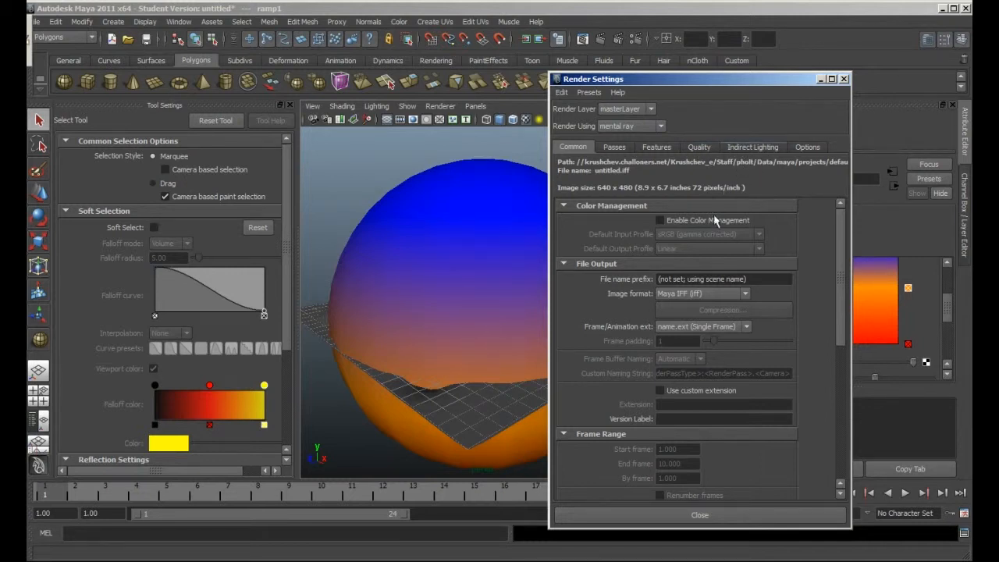
{"action": "left_click", "coordinate": [752, 146]}
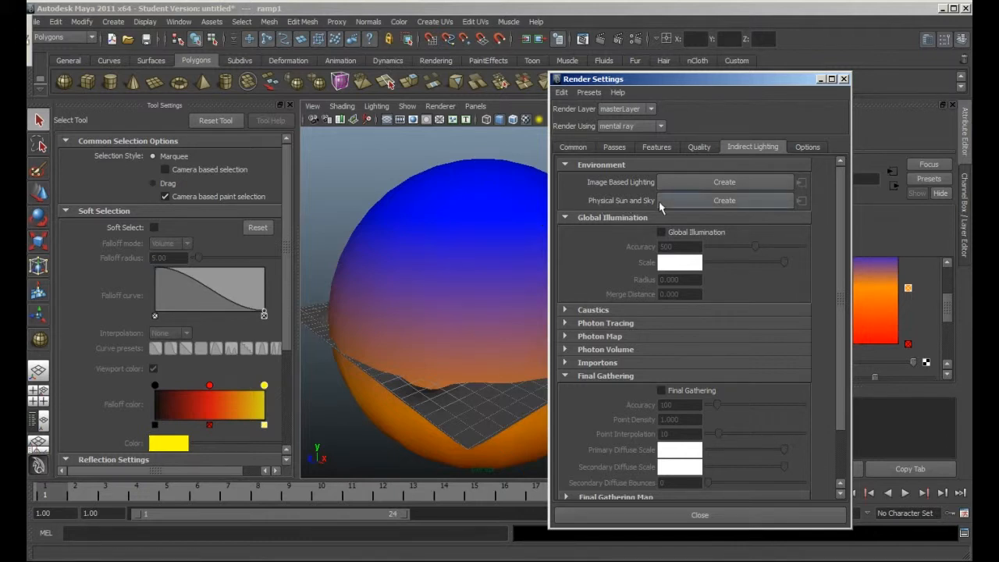
Step: Render the valley against the gradient sky from a low viewpoint inside the sphere, and close the render
{"action": "left_click_drag", "start_coordinate": [480, 204], "coordinate": [435, 184], "text": "alt"}
{"action": "right_click_drag", "start_coordinate": [434, 185], "coordinate": [491, 364], "text": "alt"}
{"action": "right_click_drag", "start_coordinate": [492, 312], "coordinate": [492, 366], "text": "alt"}
{"action": "middle_click_drag", "start_coordinate": [479, 299], "coordinate": [482, 343], "text": "alt"}
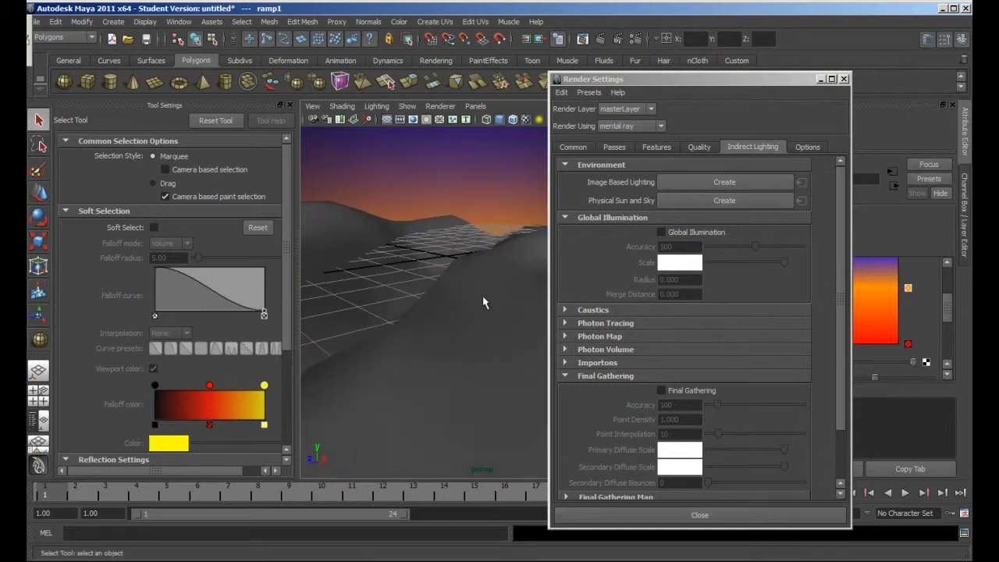
{"action": "left_click_drag", "start_coordinate": [484, 301], "coordinate": [484, 261], "text": "alt"}
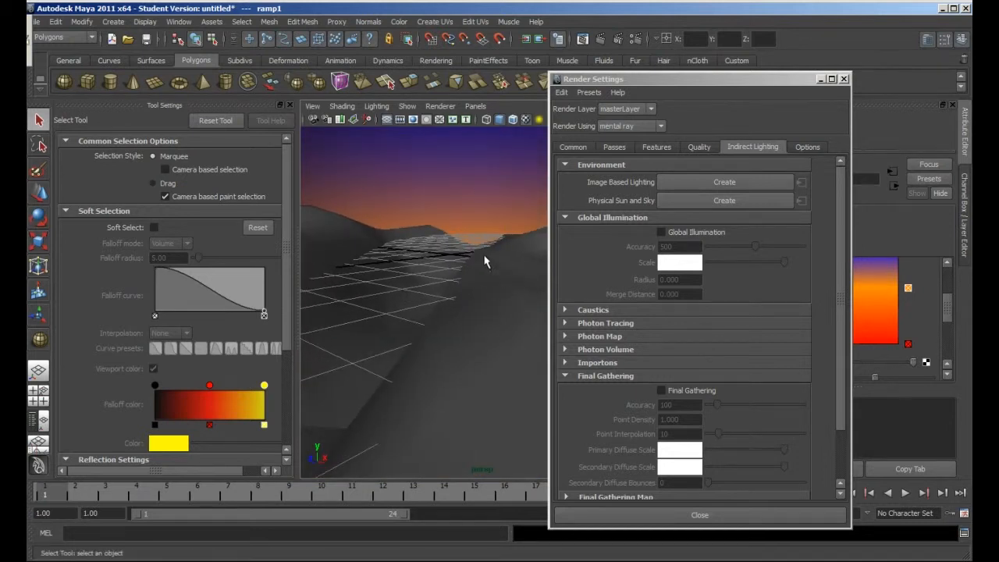
{"action": "left_click", "coordinate": [603, 41]}
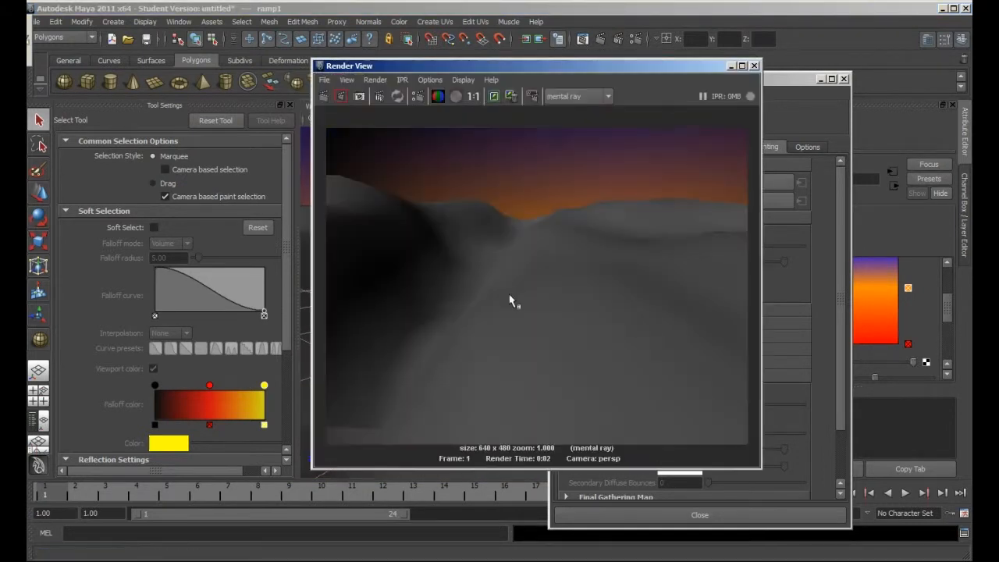
{"action": "left_click", "coordinate": [753, 66]}
Step: Delete the sky sphere and create a mental ray Physical Sun and Sky environment, clearing the render settings out of the way
{"action": "left_click", "coordinate": [499, 173]}
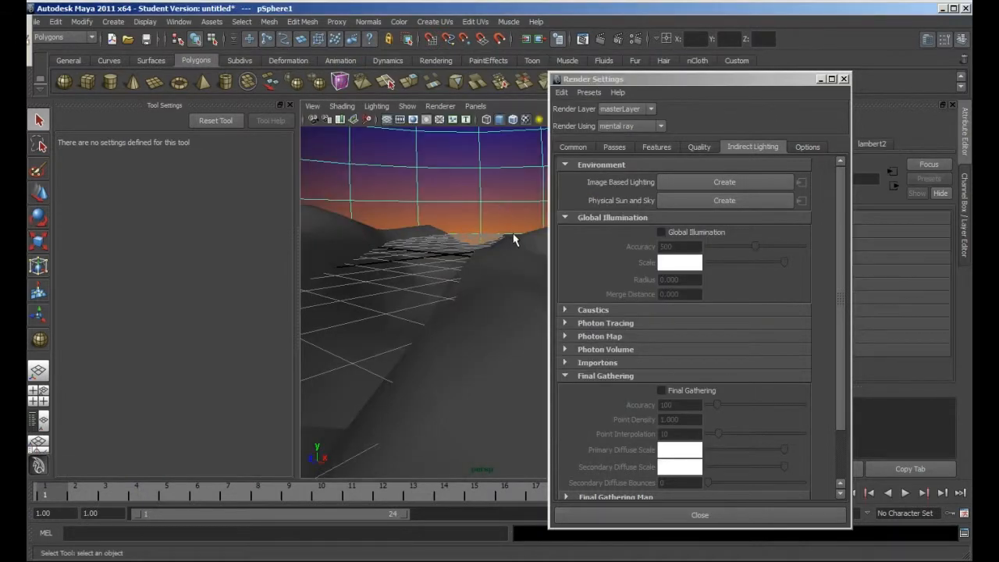
{"action": "key", "text": "Delete"}
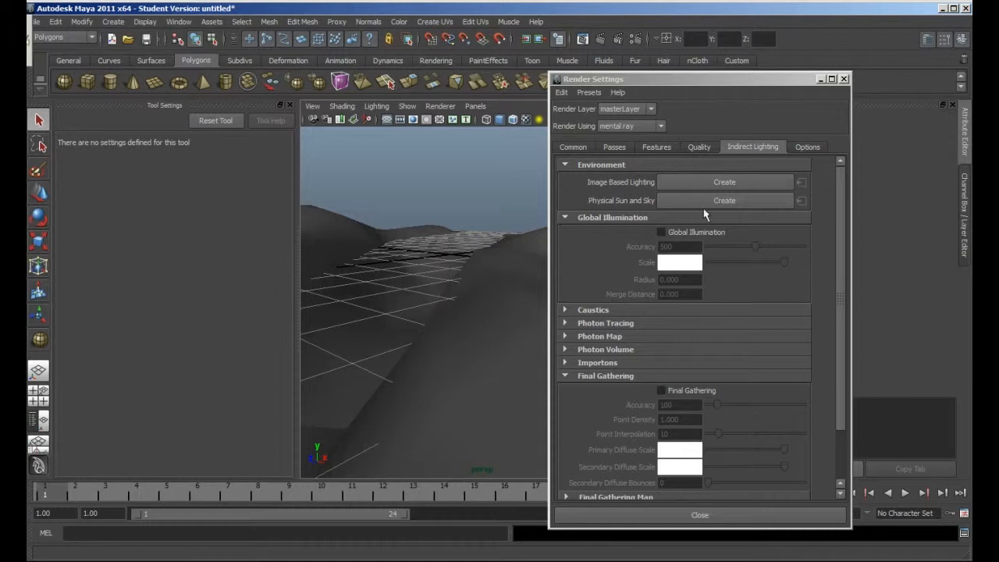
{"action": "left_click", "coordinate": [712, 200]}
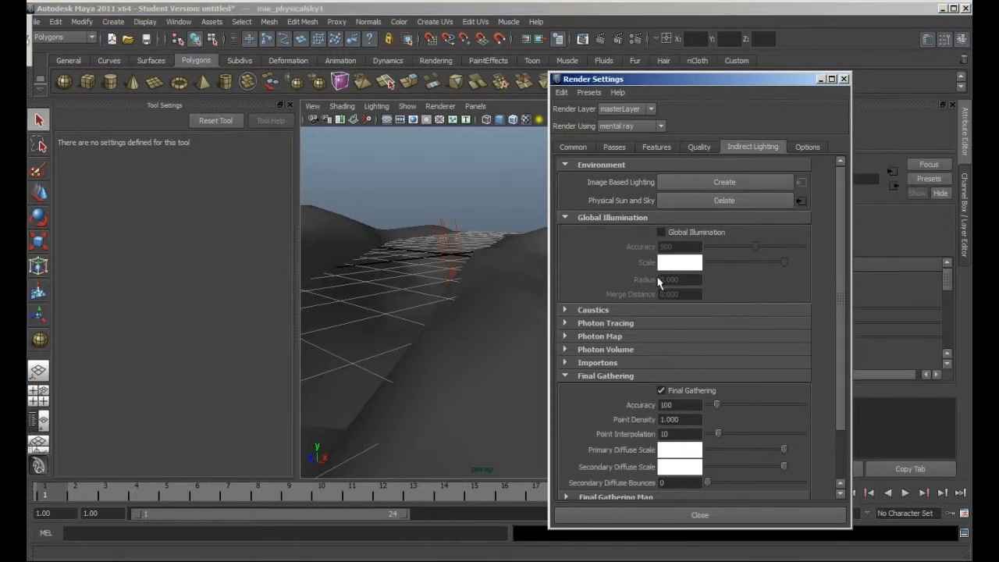
{"action": "left_click_drag", "start_coordinate": [804, 83], "coordinate": [511, 57]}
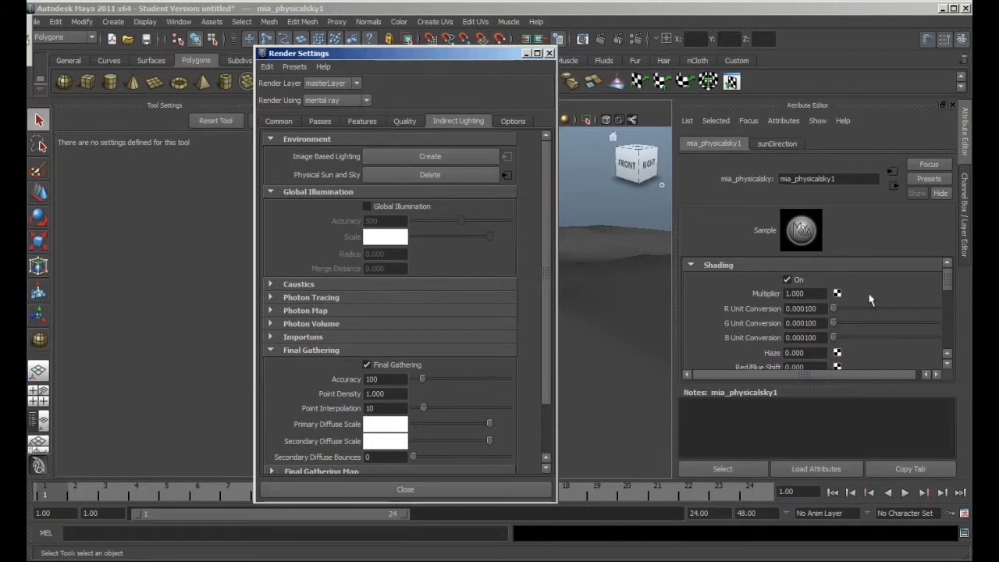
{"action": "mouse_move", "coordinate": [946, 281]}
{"action": "left_mouse_down"}
{"action": "mouse_move", "coordinate": [940, 336]}
{"action": "mouse_move", "coordinate": [940, 271]}
{"action": "left_mouse_up"}
{"action": "left_click", "coordinate": [525, 53]}
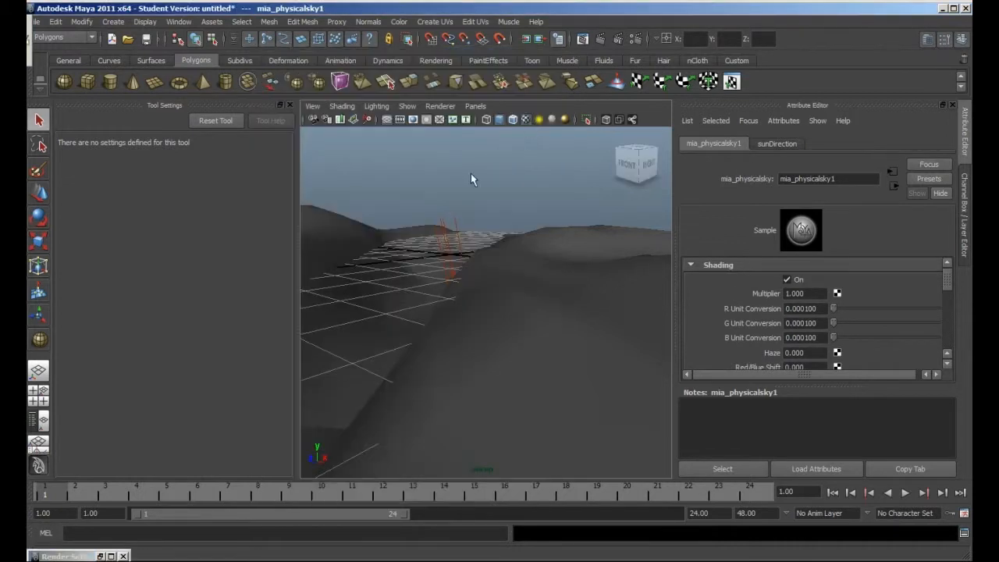
Step: Render the terrain under the physical sky from a low viewpoint looking towards the horizon
{"action": "left_click_drag", "start_coordinate": [498, 260], "coordinate": [477, 281], "text": "alt"}
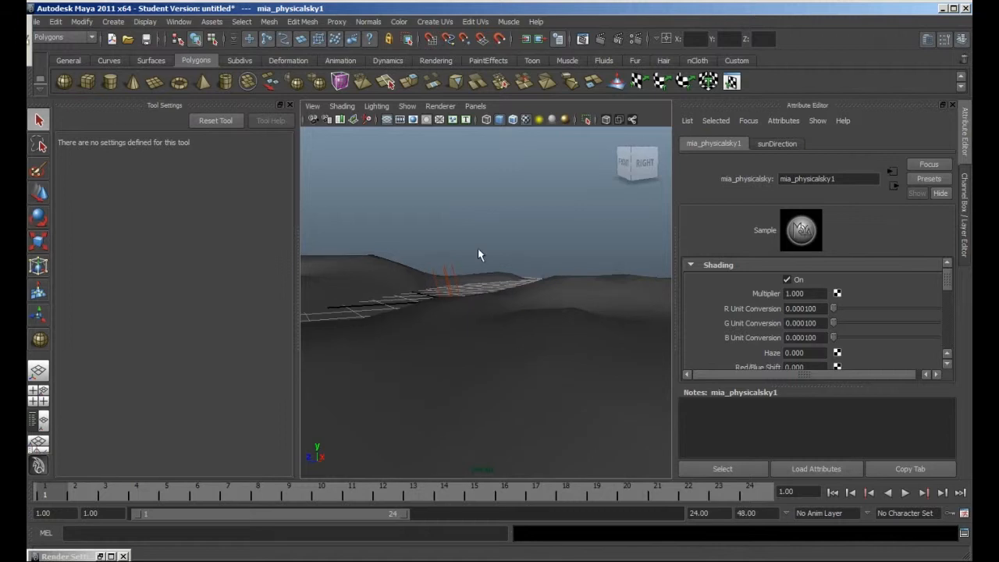
{"action": "left_click", "coordinate": [582, 38]}
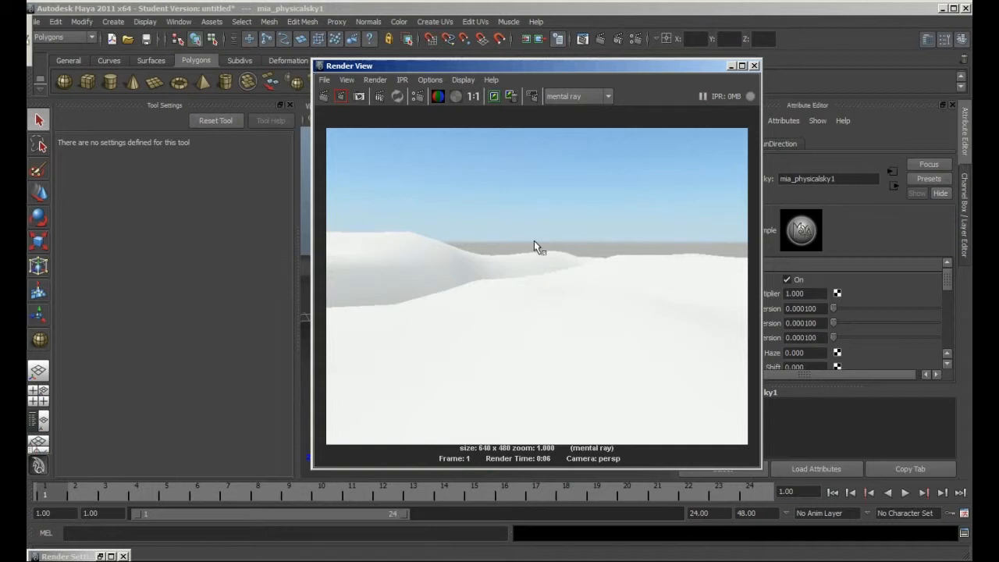
{"action": "left_click", "coordinate": [539, 312]}
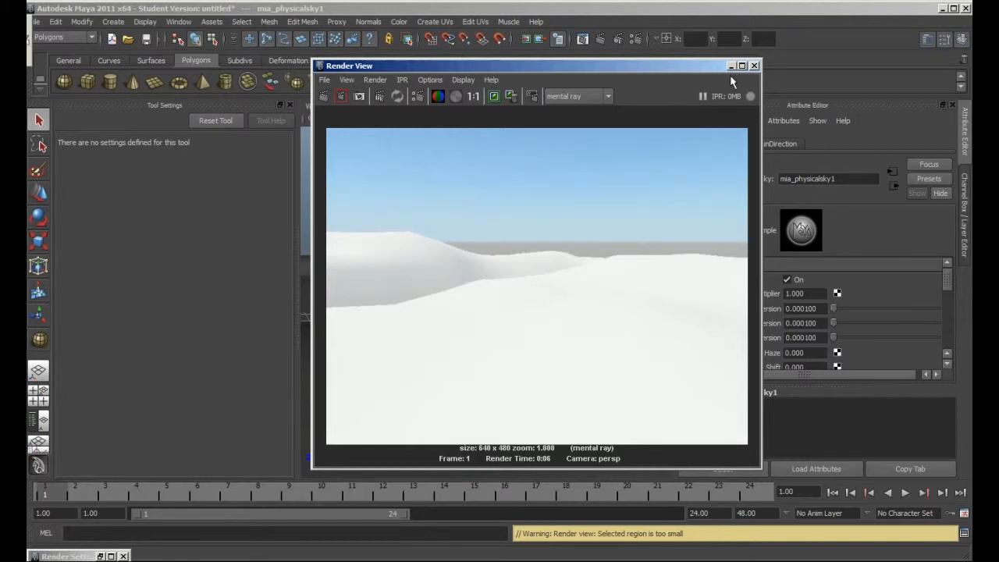
{"action": "left_click_drag", "start_coordinate": [946, 282], "coordinate": [771, 227]}
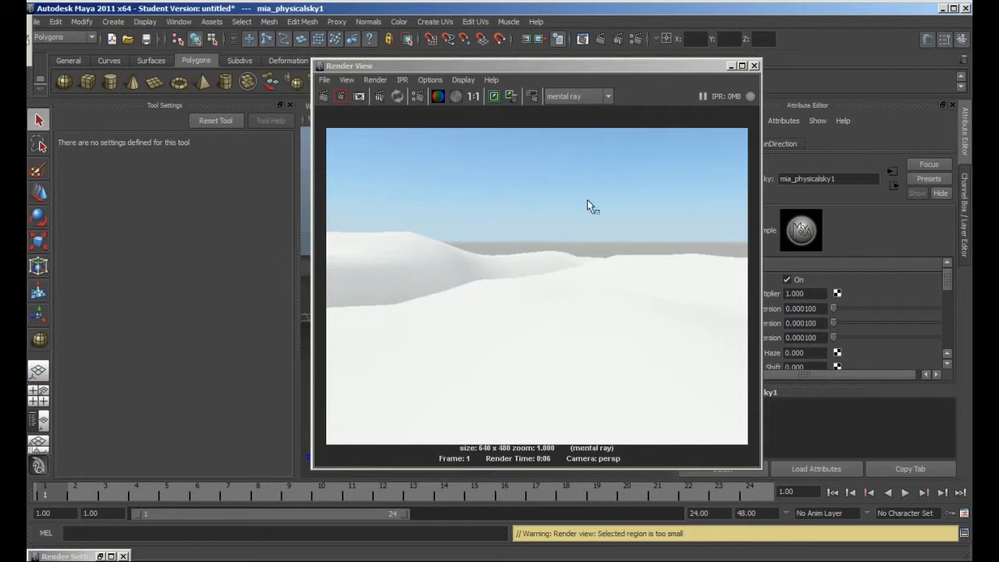